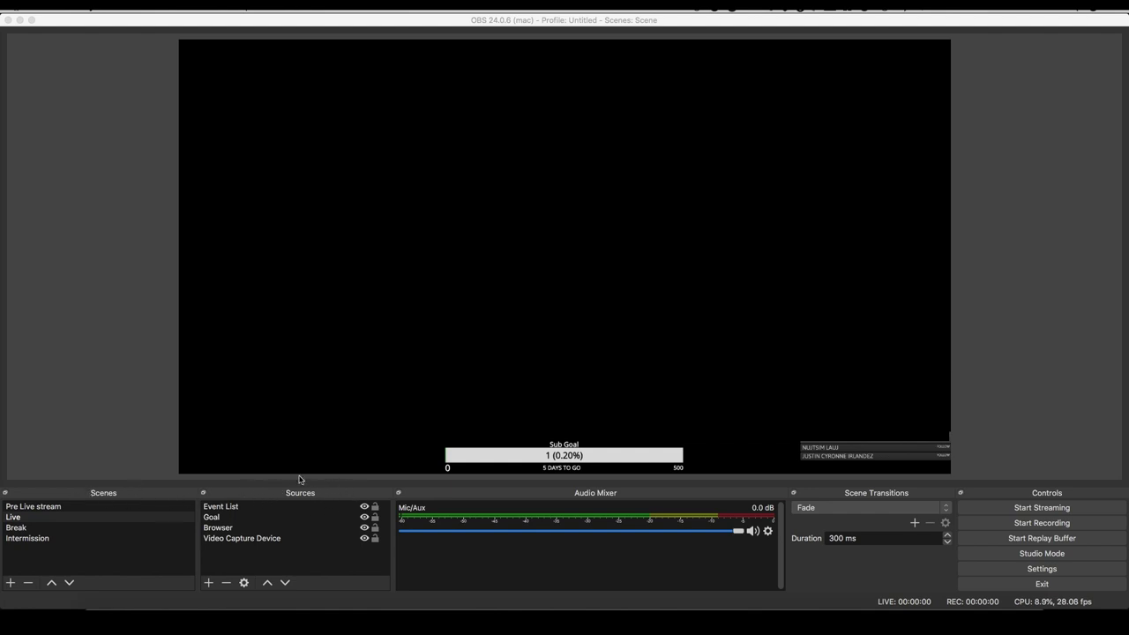
Switch OBS through the Pre Live stream, Live and Break scenes, ending on Intermission
click(38, 510)
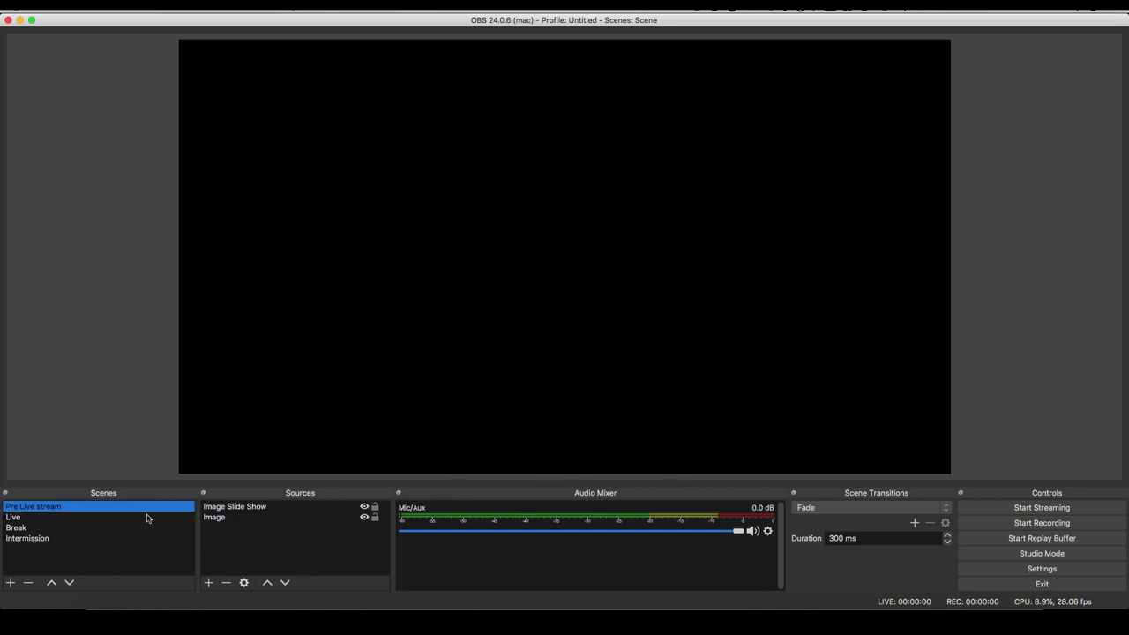
click(50, 520)
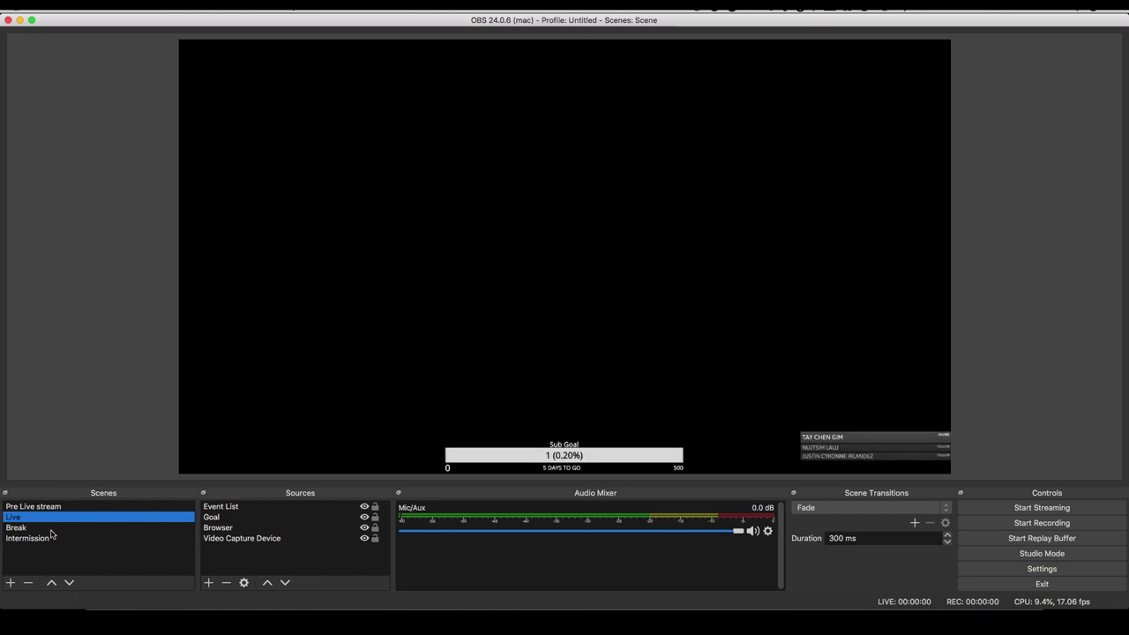
click(51, 529)
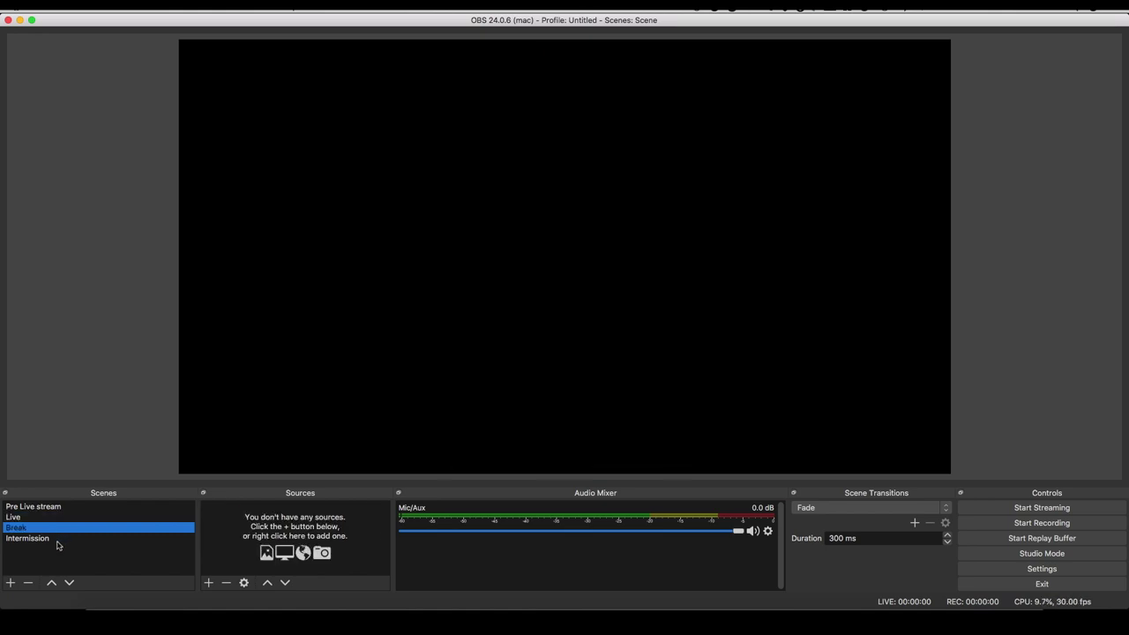
click(57, 540)
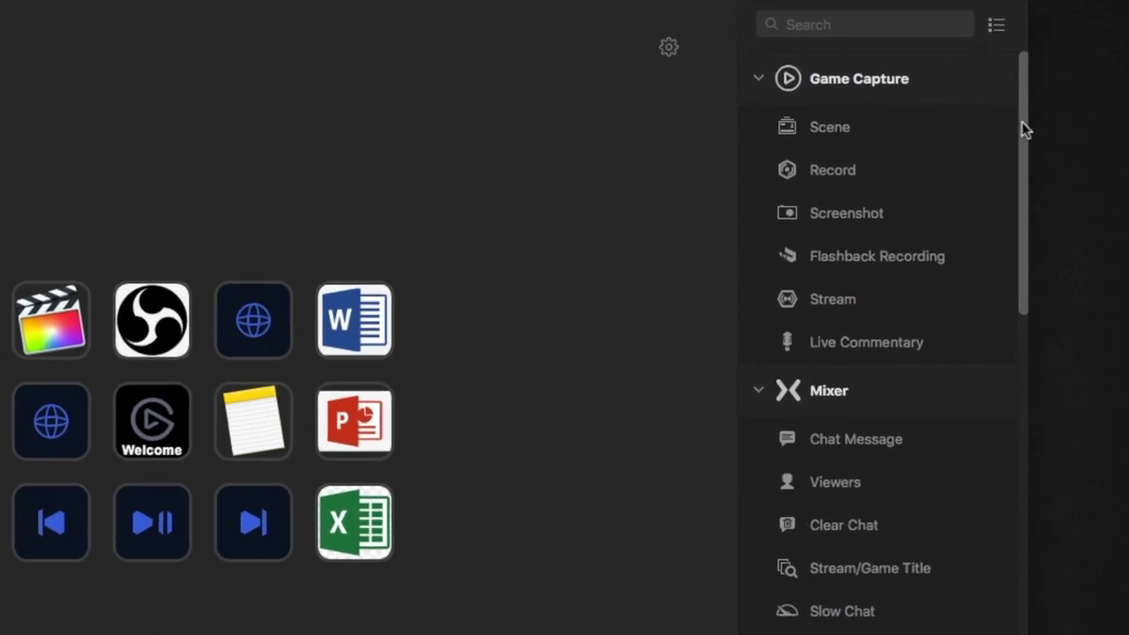
drag(1022, 124, 1025, 275)
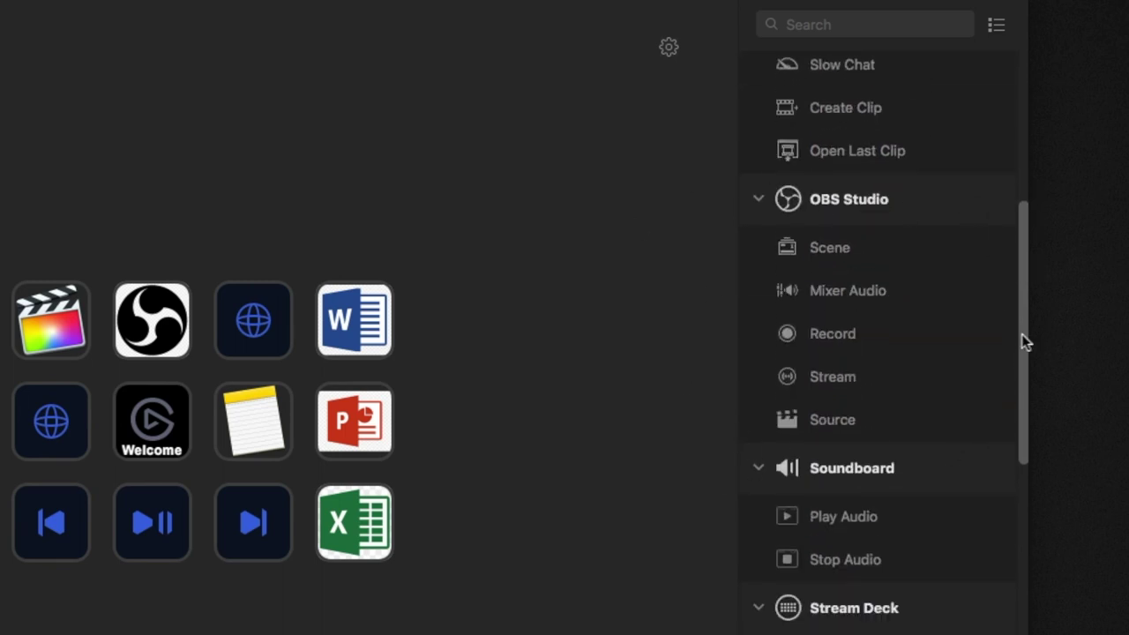
drag(1024, 342, 1006, 394)
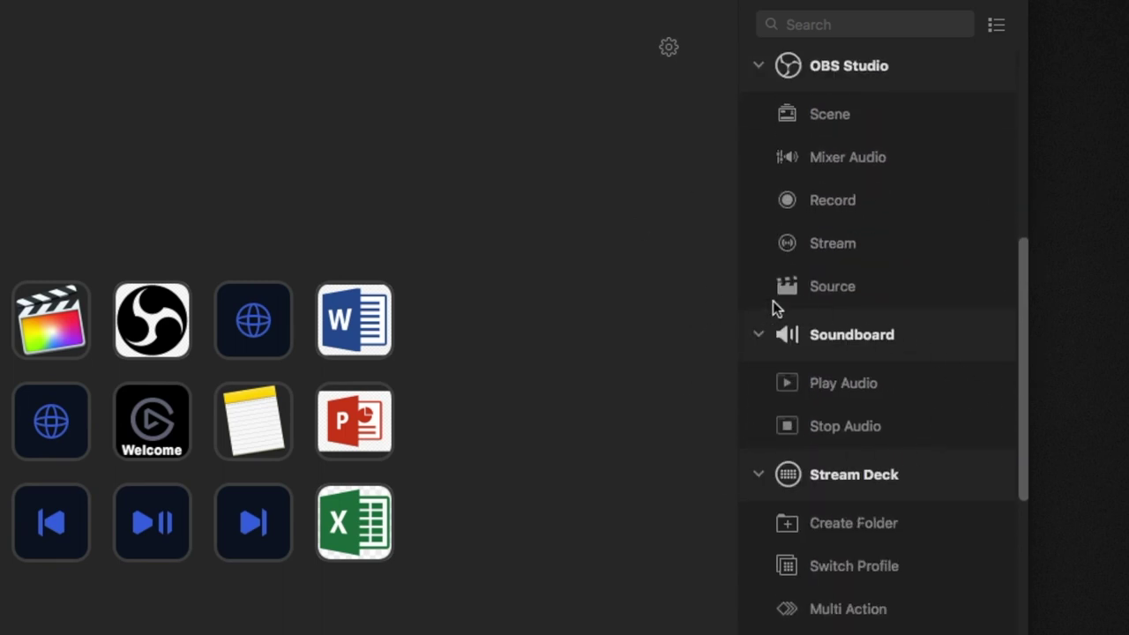
drag(1021, 411, 1026, 426)
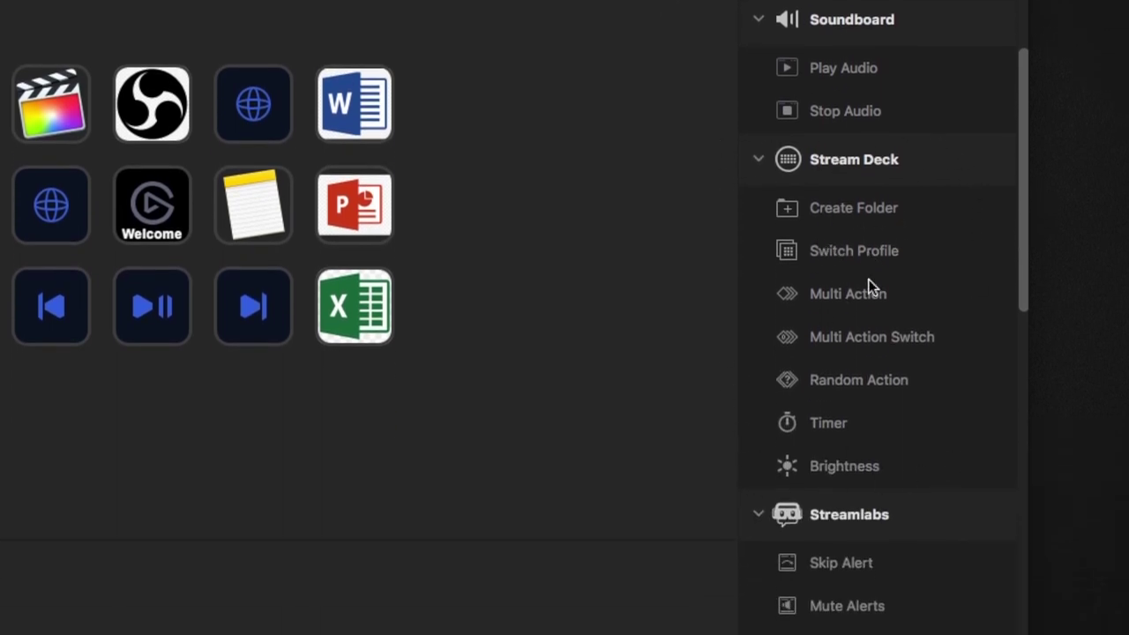
drag(1017, 255, 1022, 379)
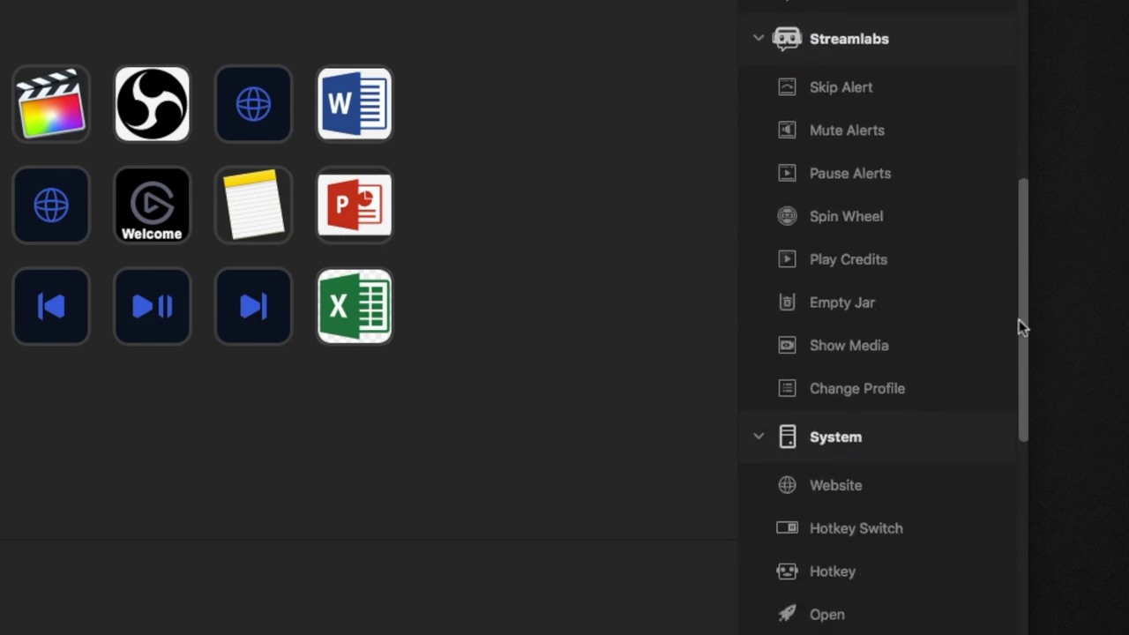
drag(1020, 326, 1014, 441)
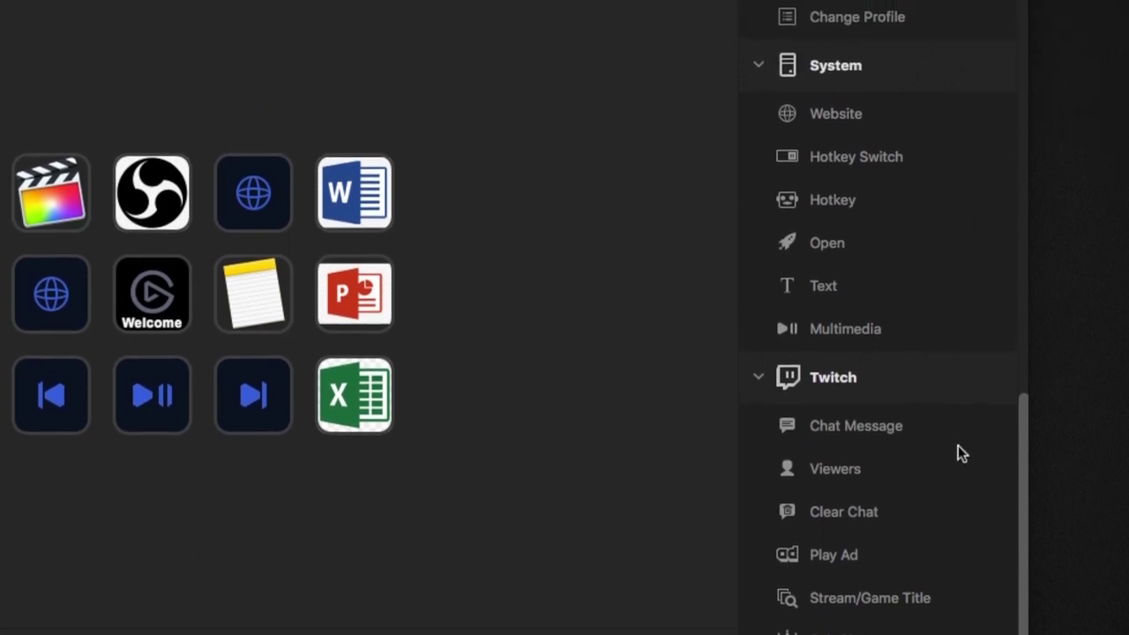
scroll(1006, 476, down, 5)
drag(1024, 504, 1020, 625)
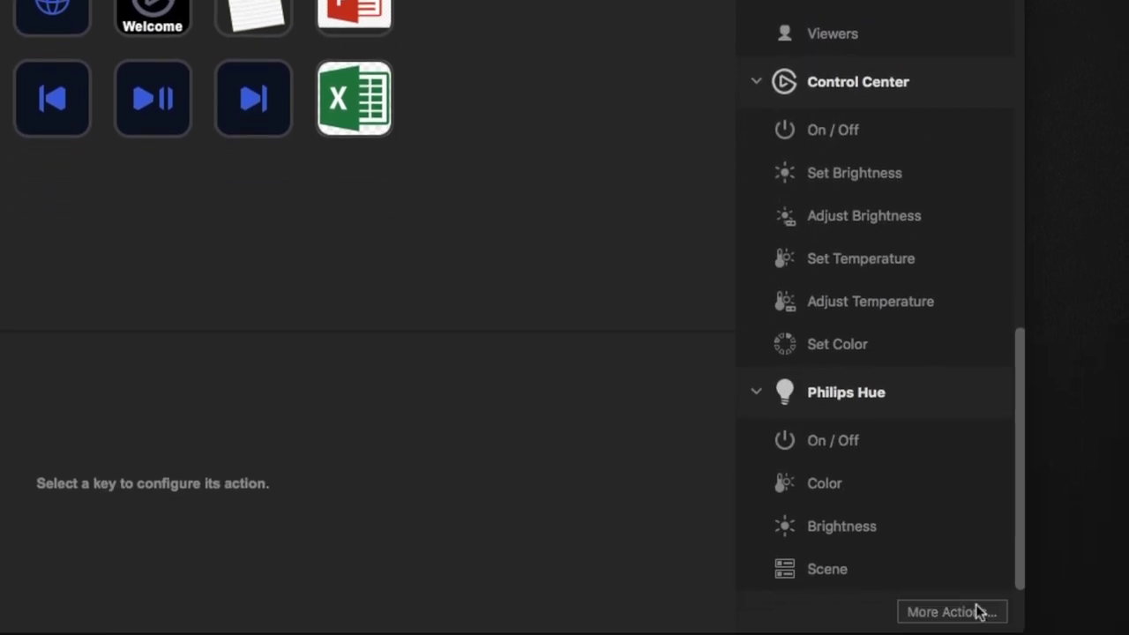
Install the CPU usage plugin from the More Actions store, then close the store
click(969, 602)
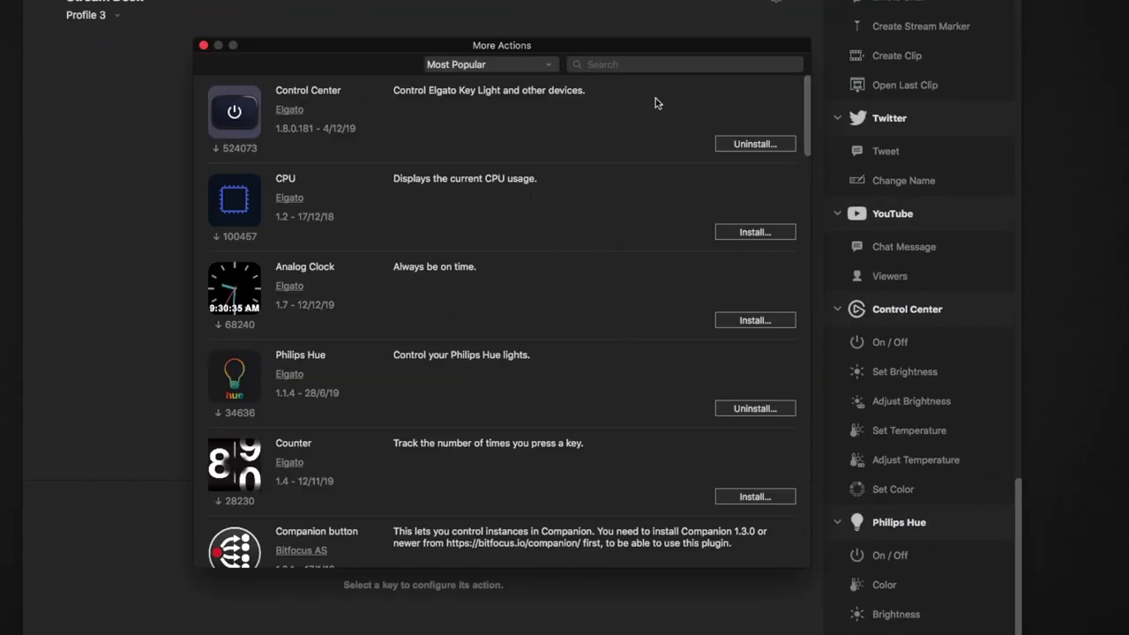
scroll(806, 115, down, 1)
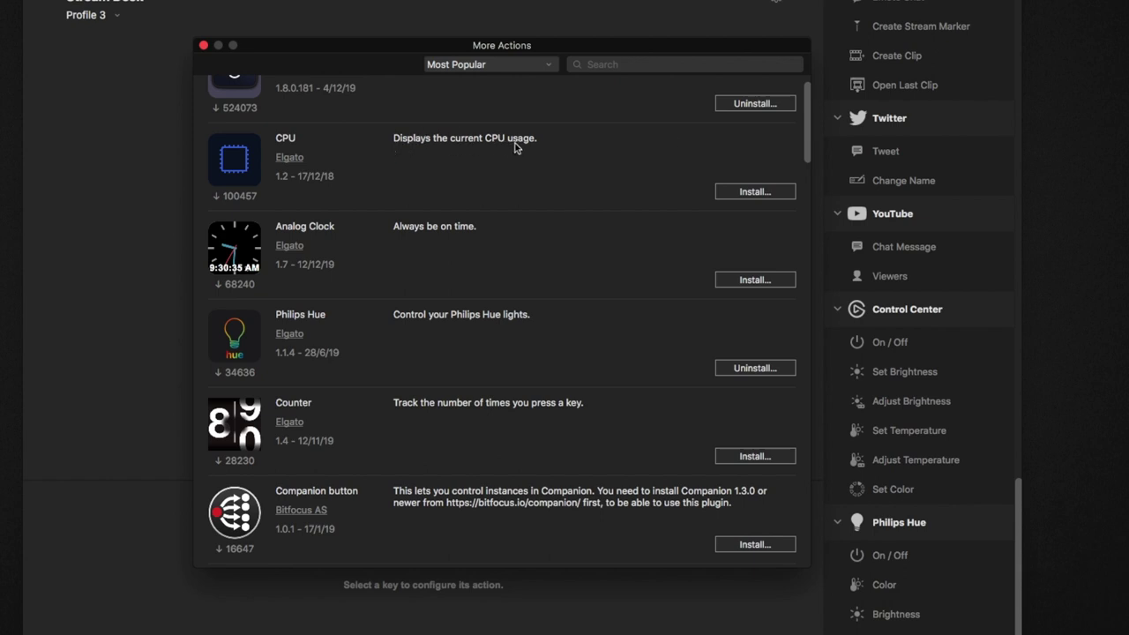
click(752, 192)
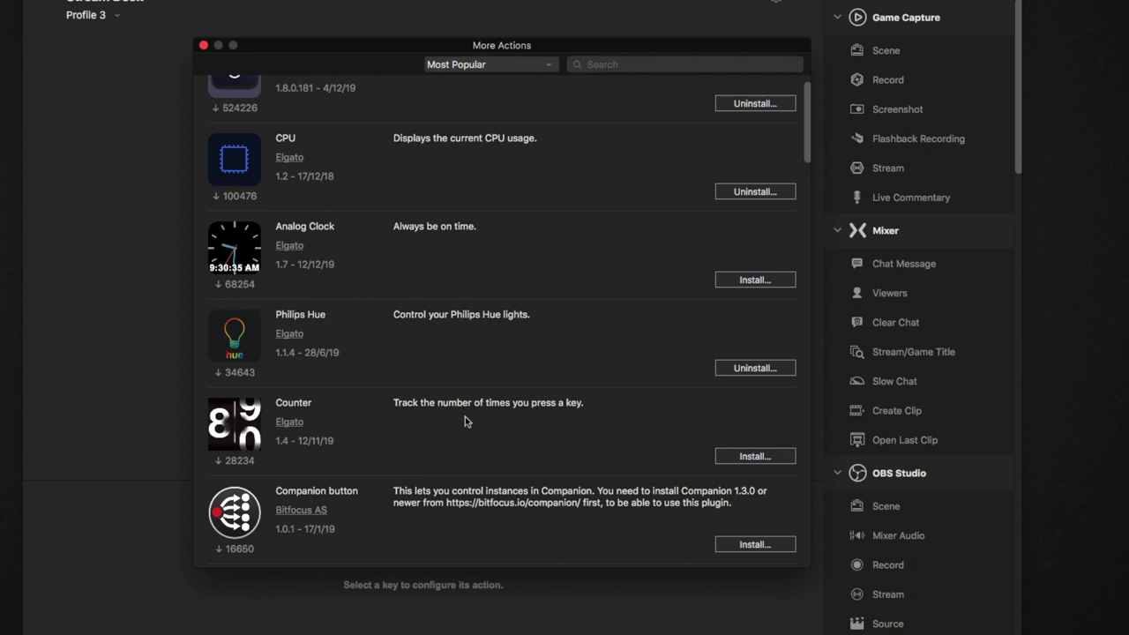
scroll(504, 424, down, 5)
drag(806, 216, 795, 485)
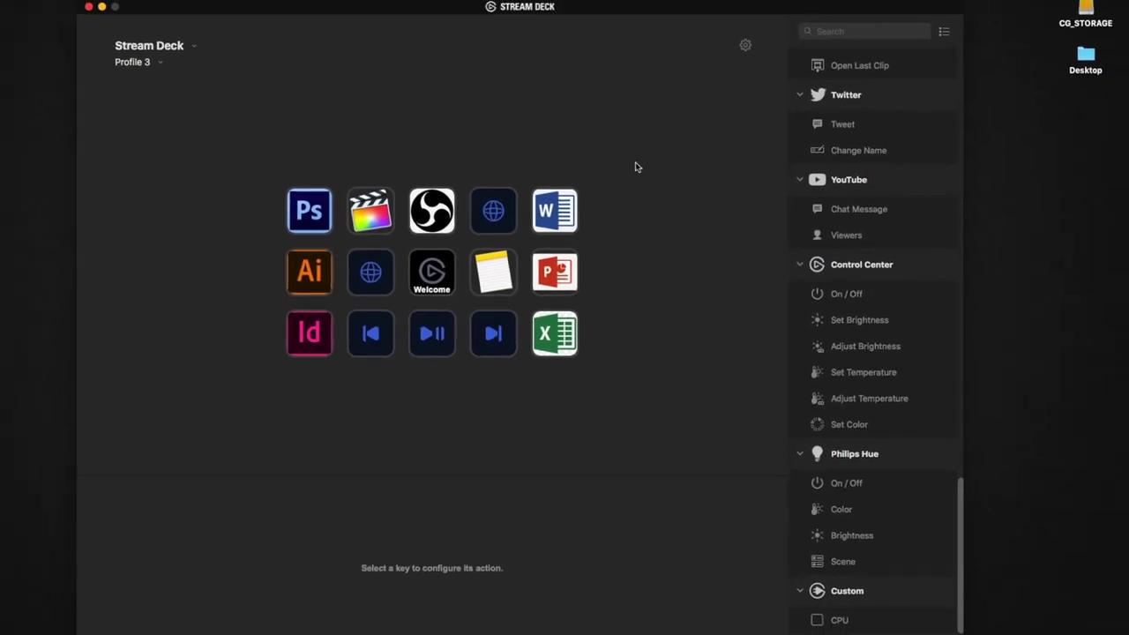
Raise the Stream Deck key brightness slider in Preferences, then close Preferences
click(746, 46)
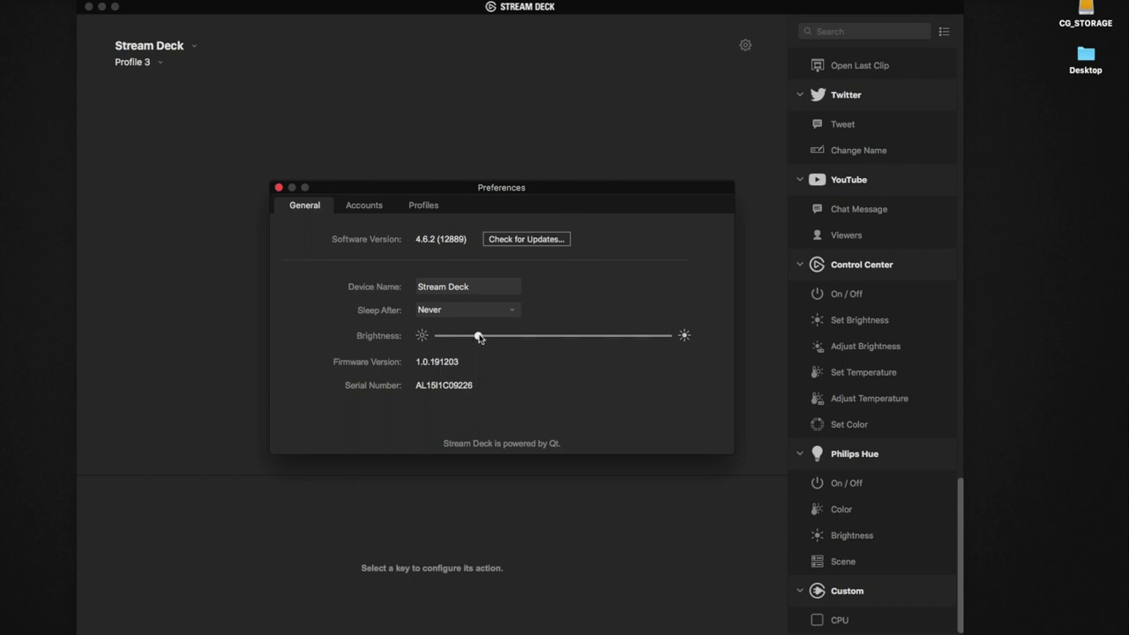
mouse_move(478, 339)
mouse_down()
mouse_move(677, 339)
mouse_move(479, 342)
mouse_up()
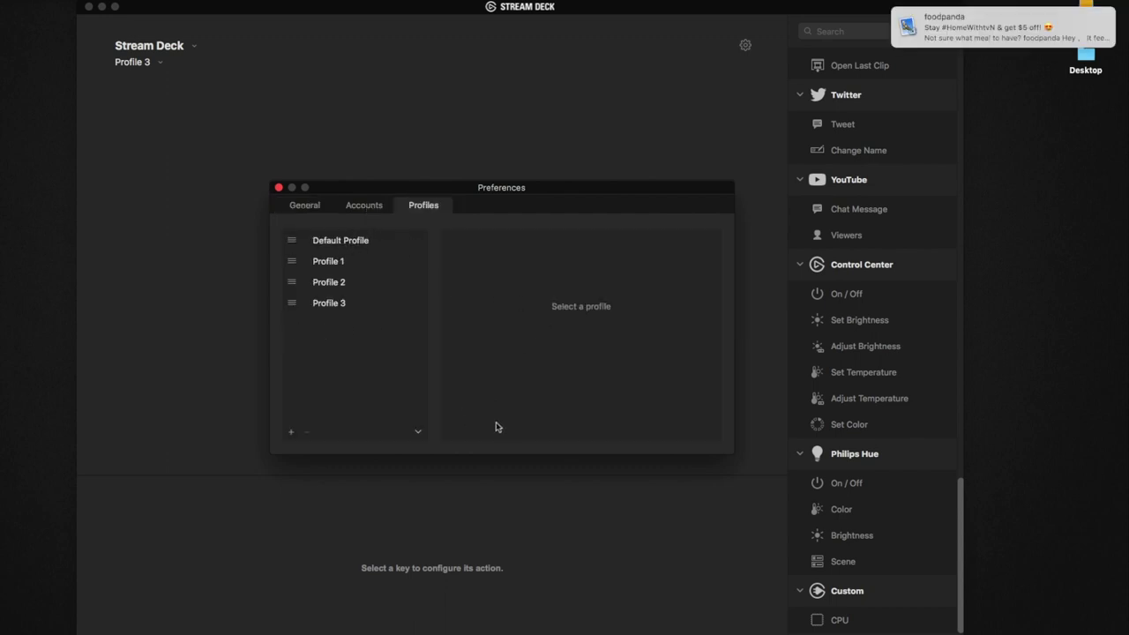
click(279, 187)
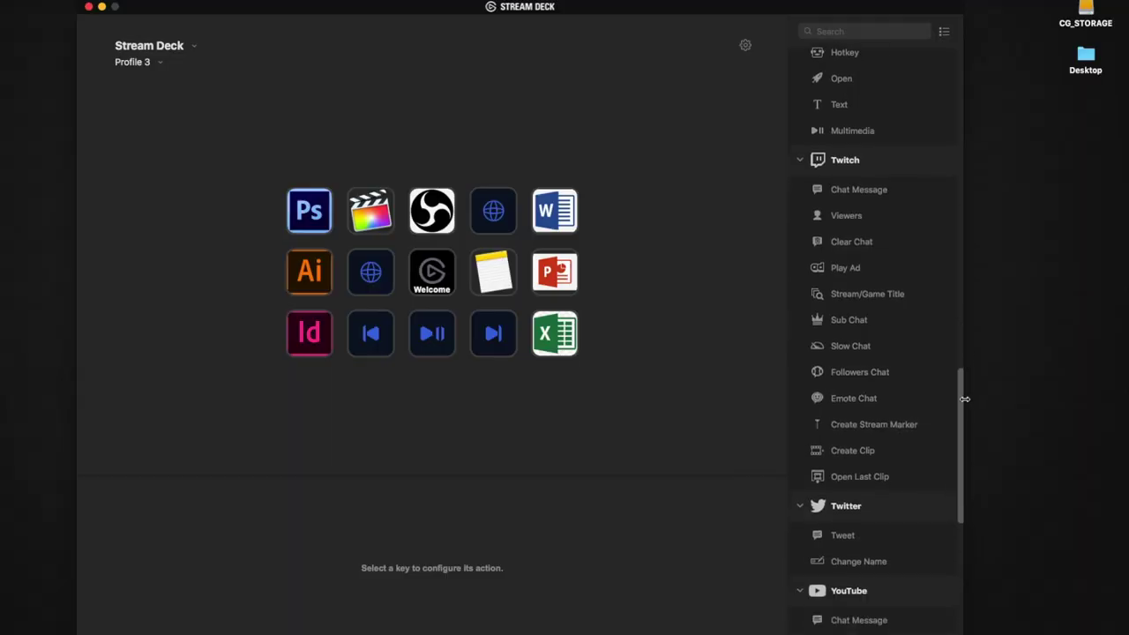
scroll(882, 353, down, 1)
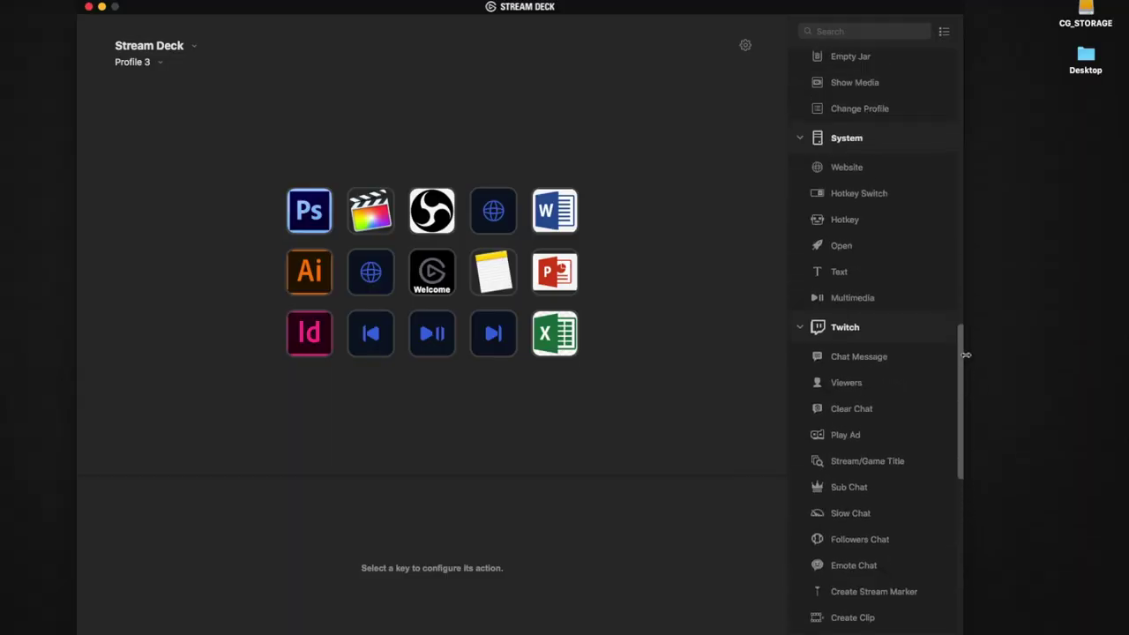
drag(843, 171, 500, 218)
click(600, 353)
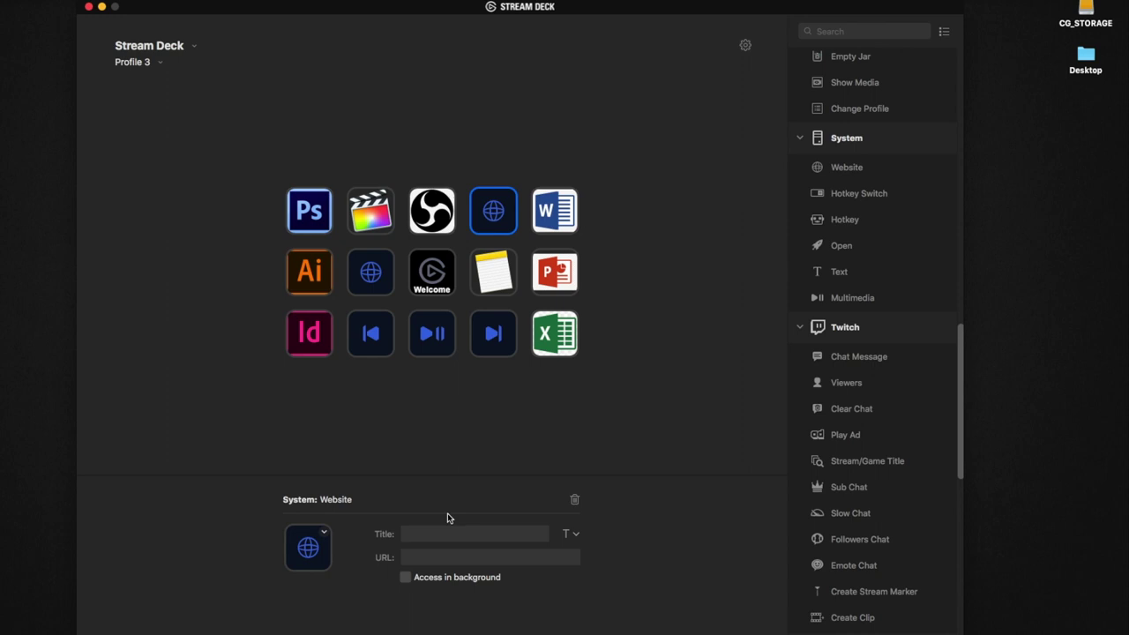
text(ternet)
text(www)
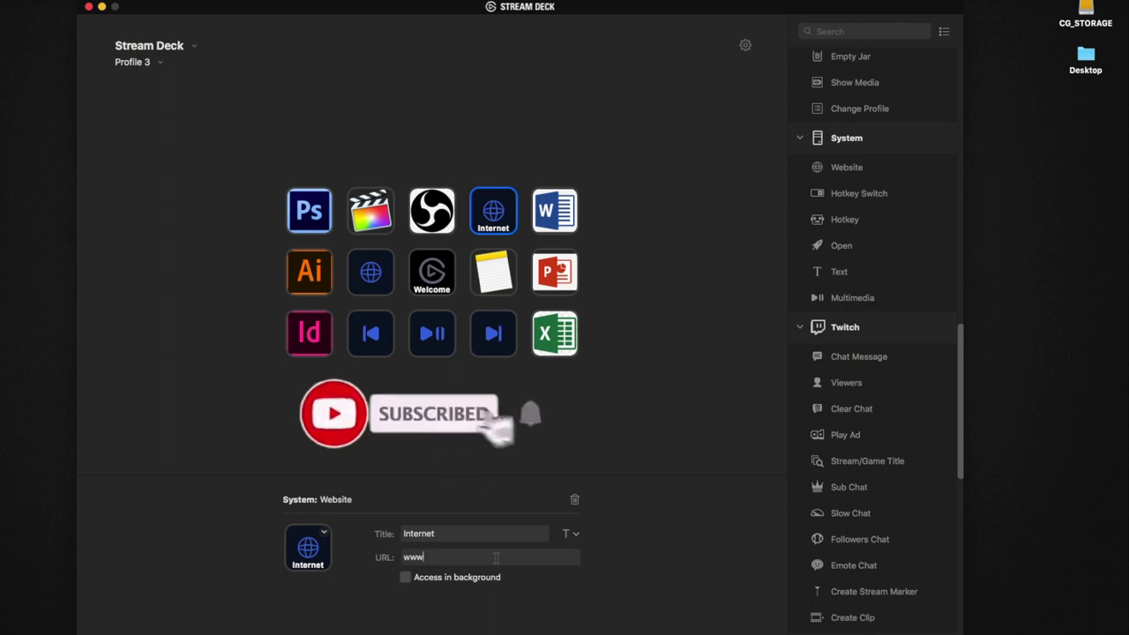
text(.youtube.com)
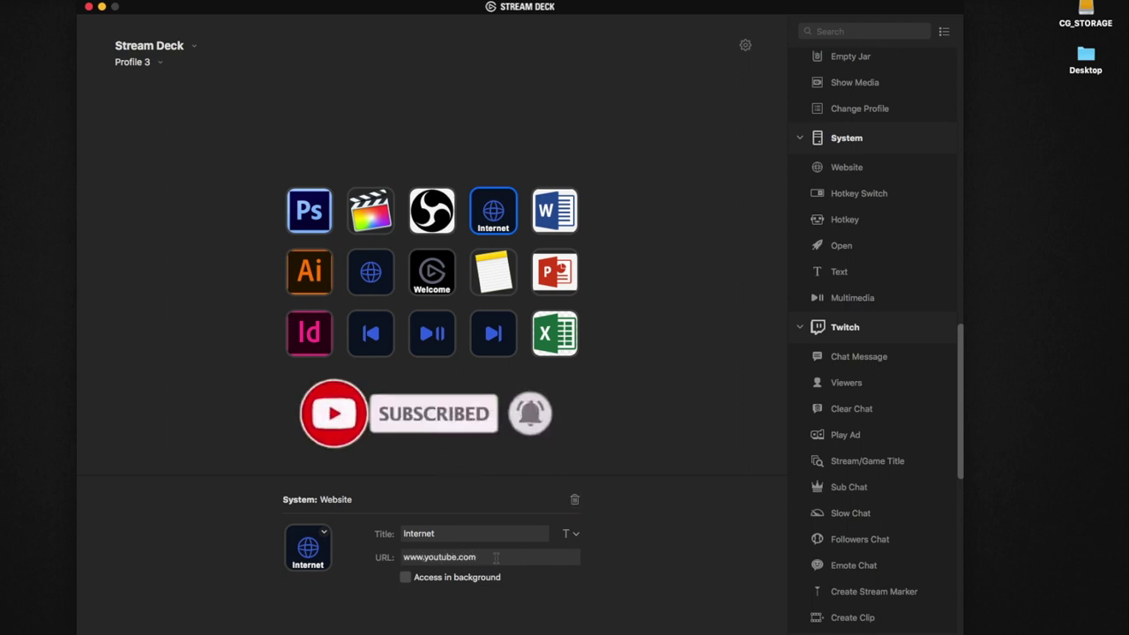
text(/mrgim)
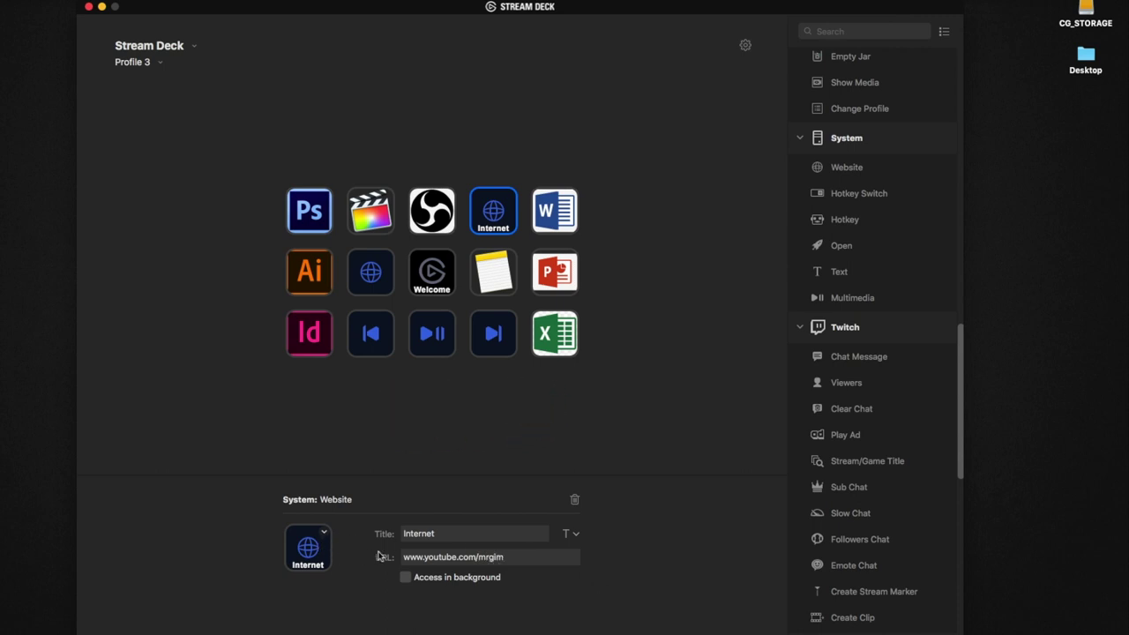
Set the Internet key's icon from the file Google_Chrome_icon_(2011).png
click(326, 535)
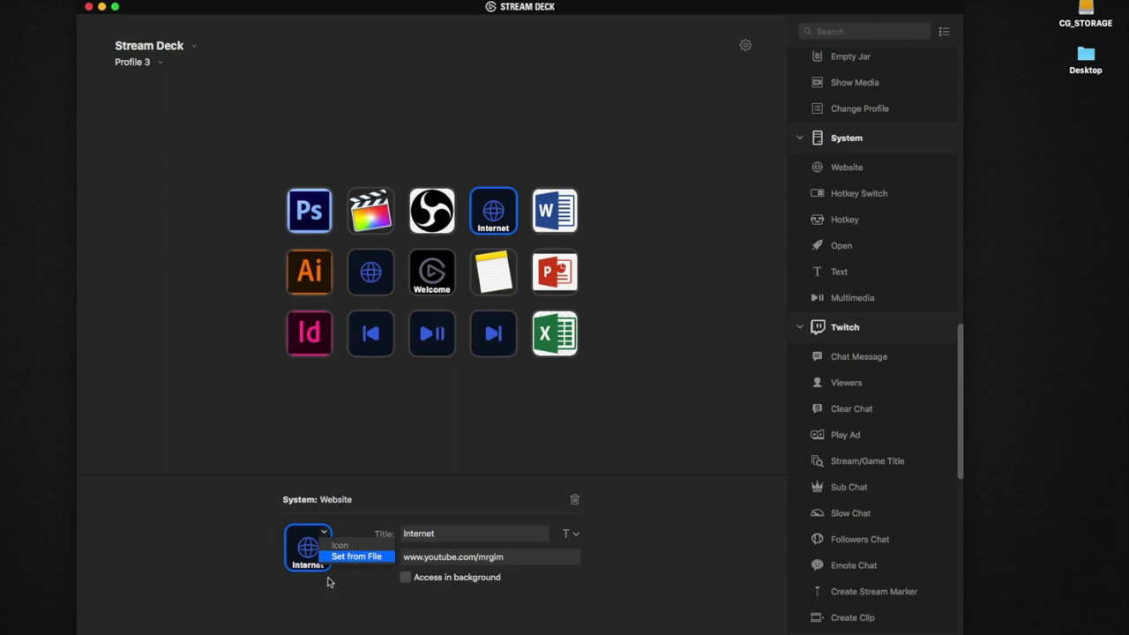
click(332, 558)
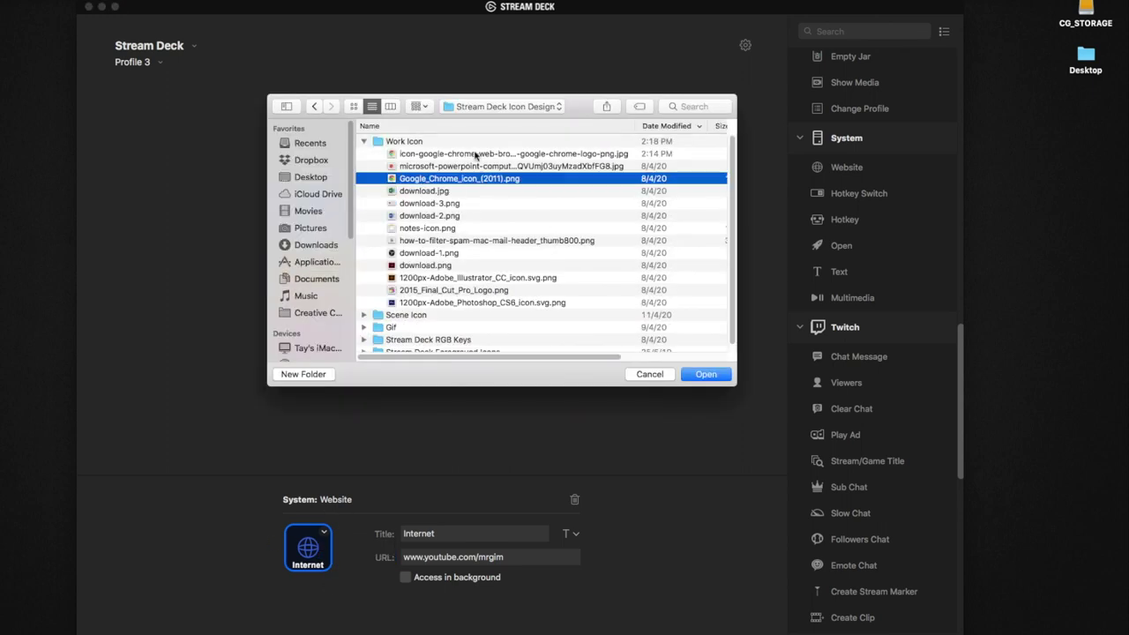
click(475, 156)
click(714, 378)
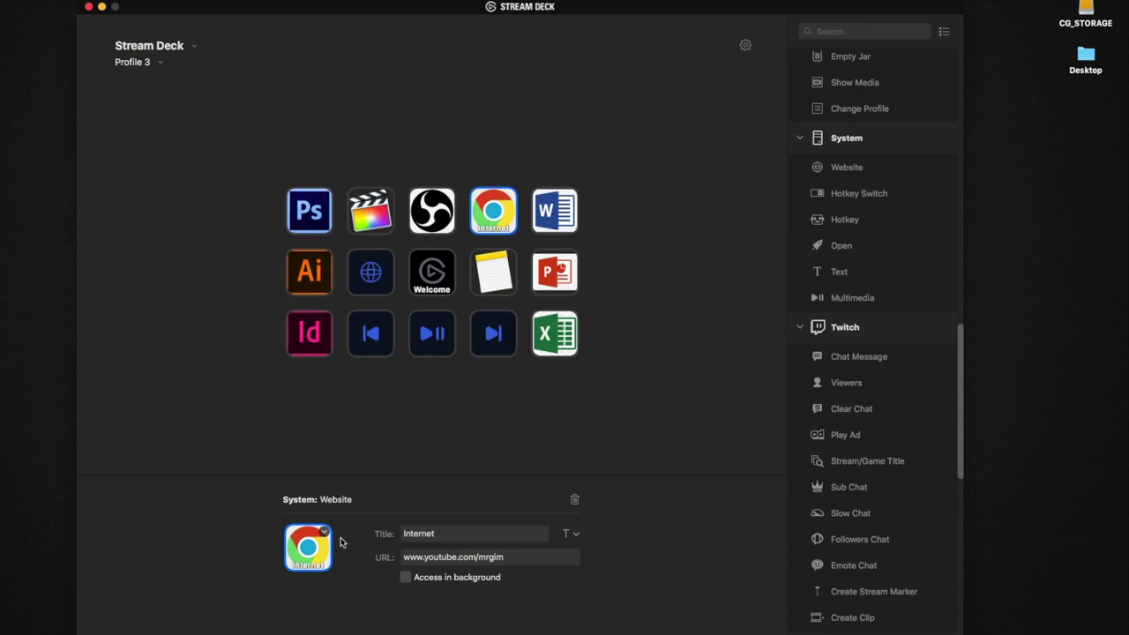
click(451, 535)
Delete the Chrome key's Internet title
key(BackSpace)
click(369, 270)
scroll(849, 373, up, 3)
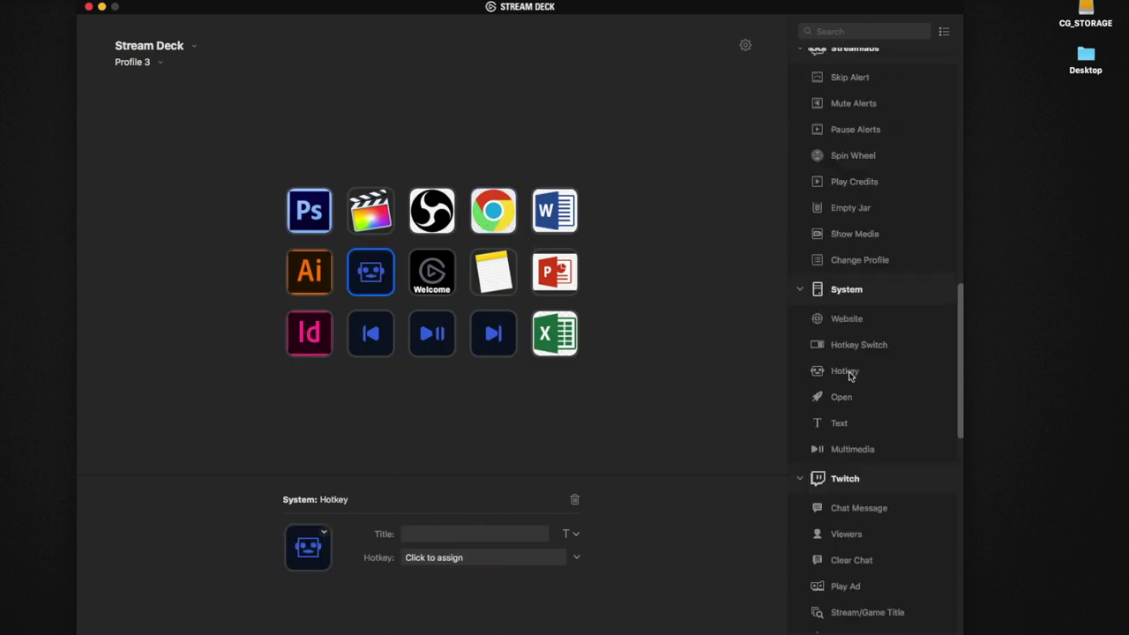
Replace the middle-row globe key's action with a System Open action that launches Mail.app
drag(842, 397, 379, 284)
click(603, 352)
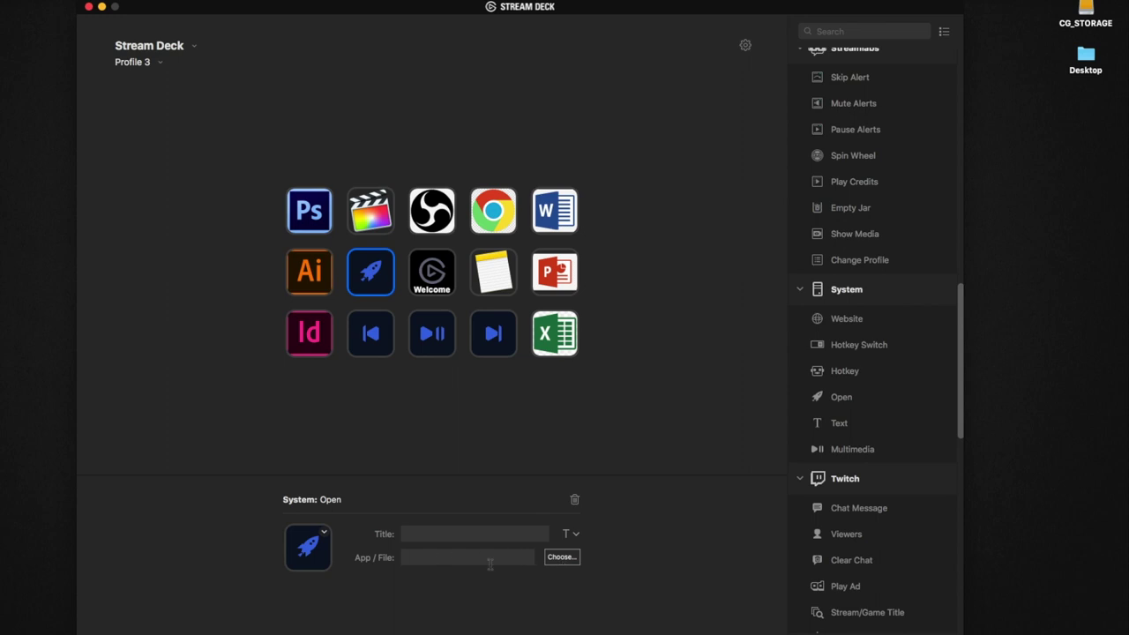
click(562, 558)
click(702, 371)
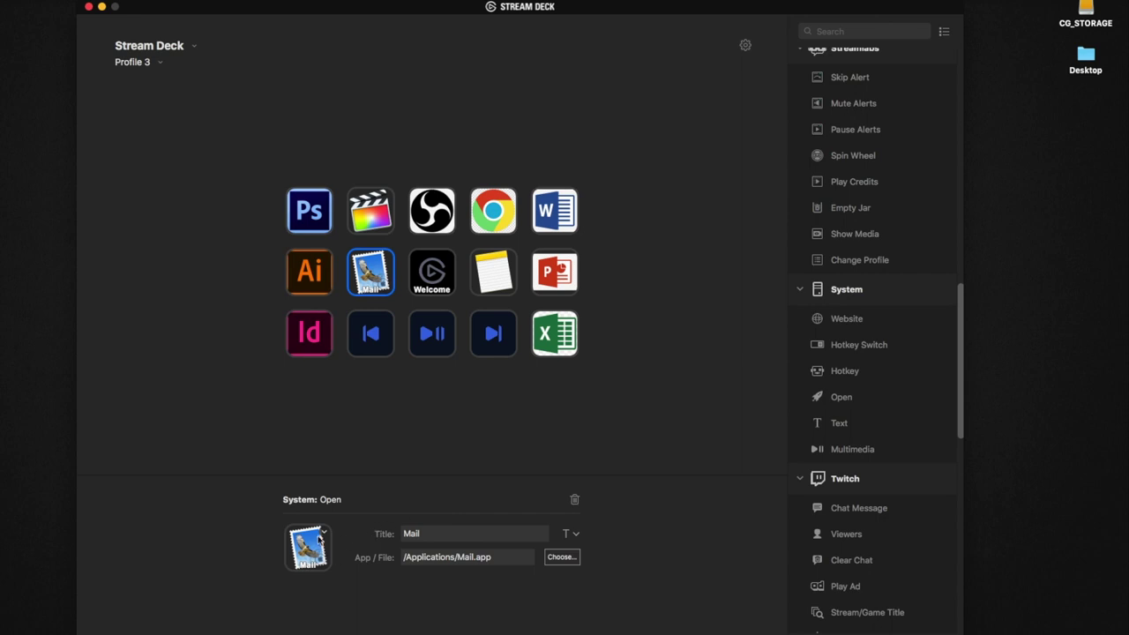
click(459, 536)
click(462, 459)
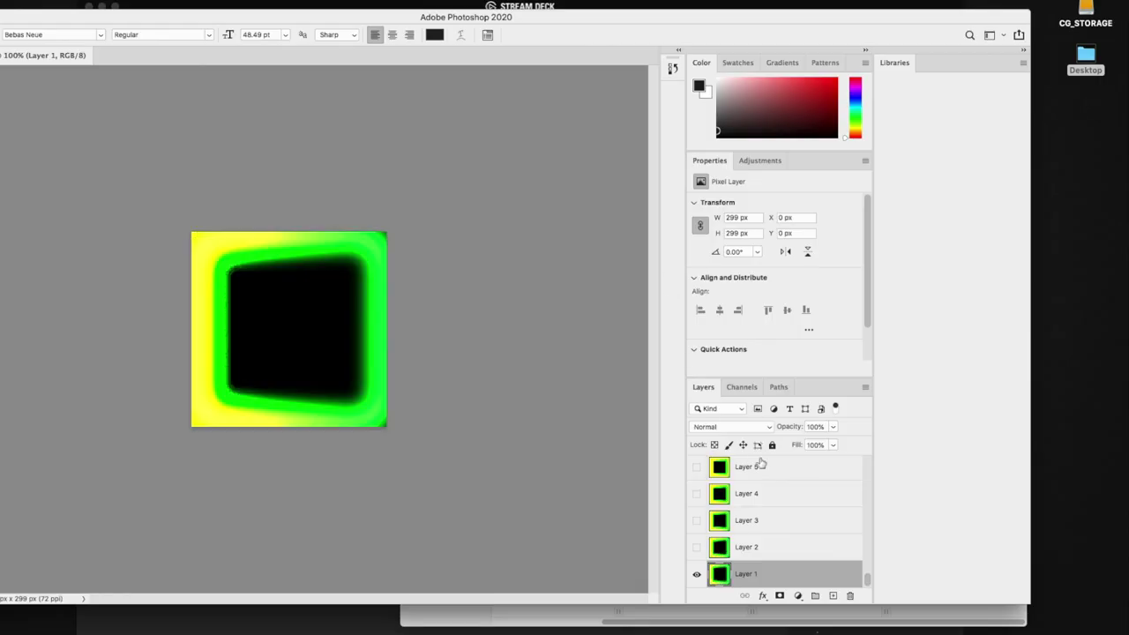
Add a new empty layer above Layer 71
drag(869, 583, 867, 550)
scroll(838, 530, up, 15)
click(794, 473)
click(833, 595)
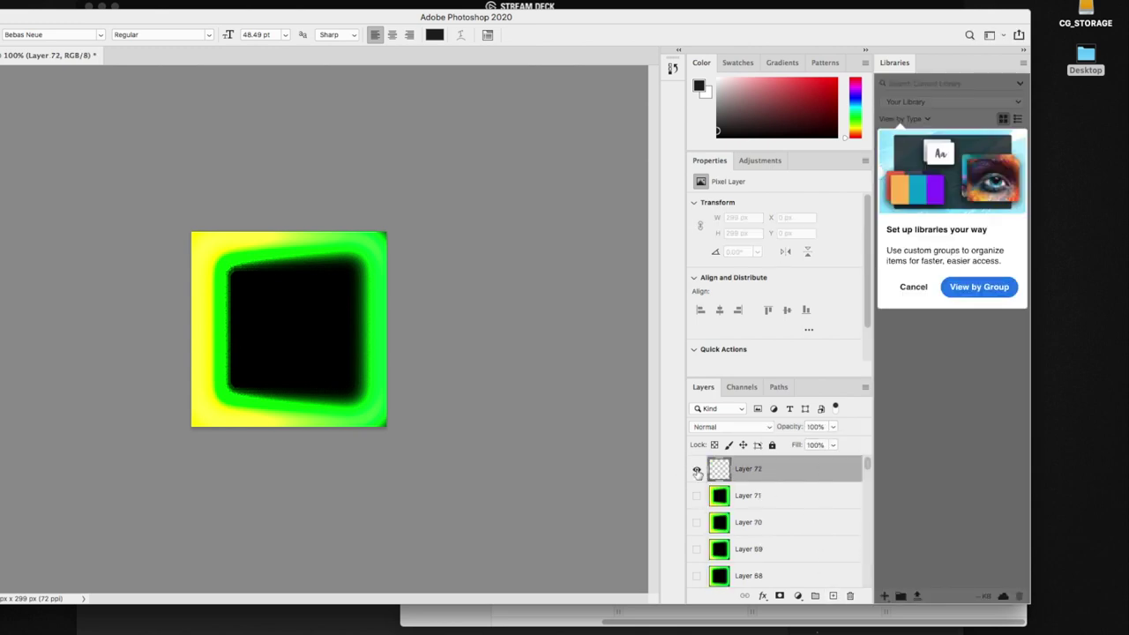
Place the Photoshop logo scaled inside the green frame, then start File > Save As
click(807, 95)
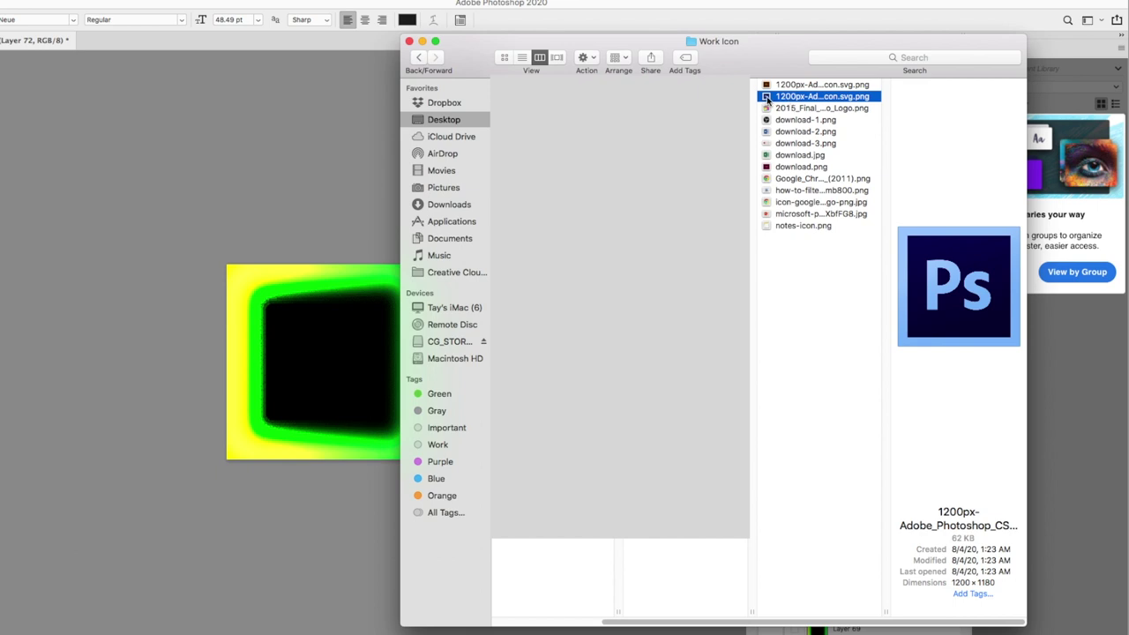
drag(765, 98, 325, 345)
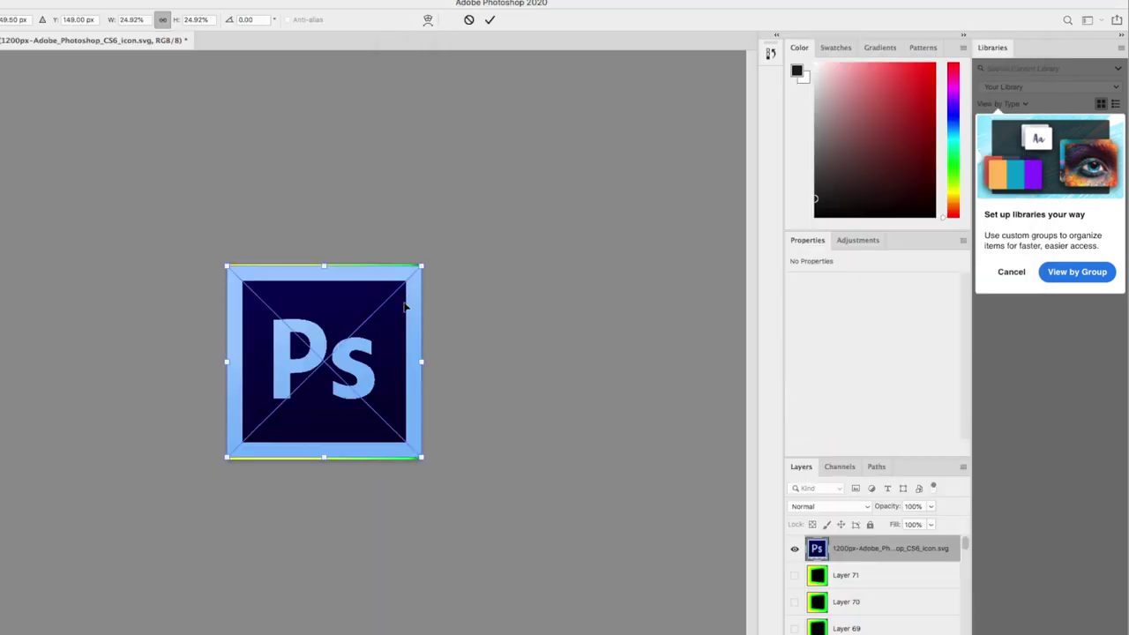
drag(420, 266, 370, 302)
key(Return)
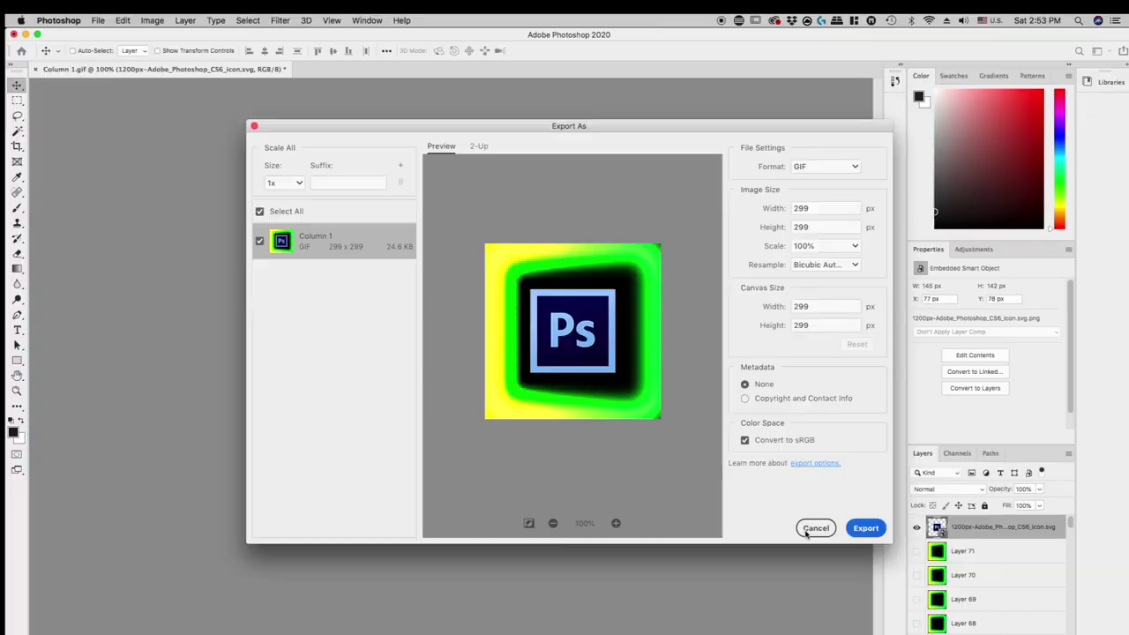
click(96, 18)
click(141, 154)
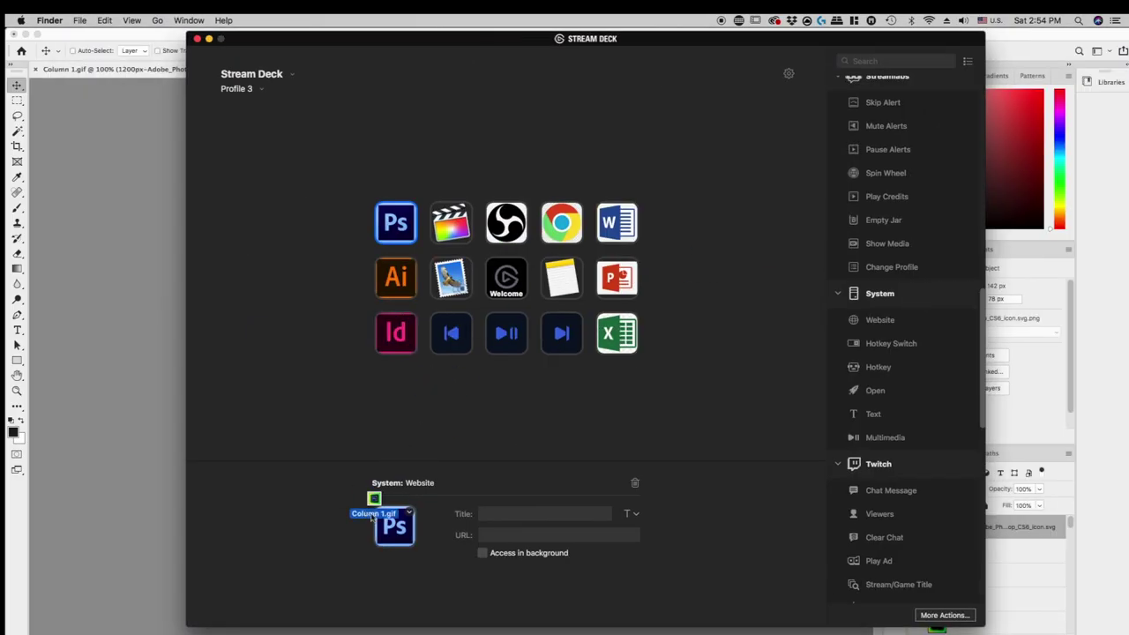
Apply Column 1.gif, the Illustrator GIF and the InDesign GIF as the Ps, Ai and Id key icons
drag(374, 524, 376, 526)
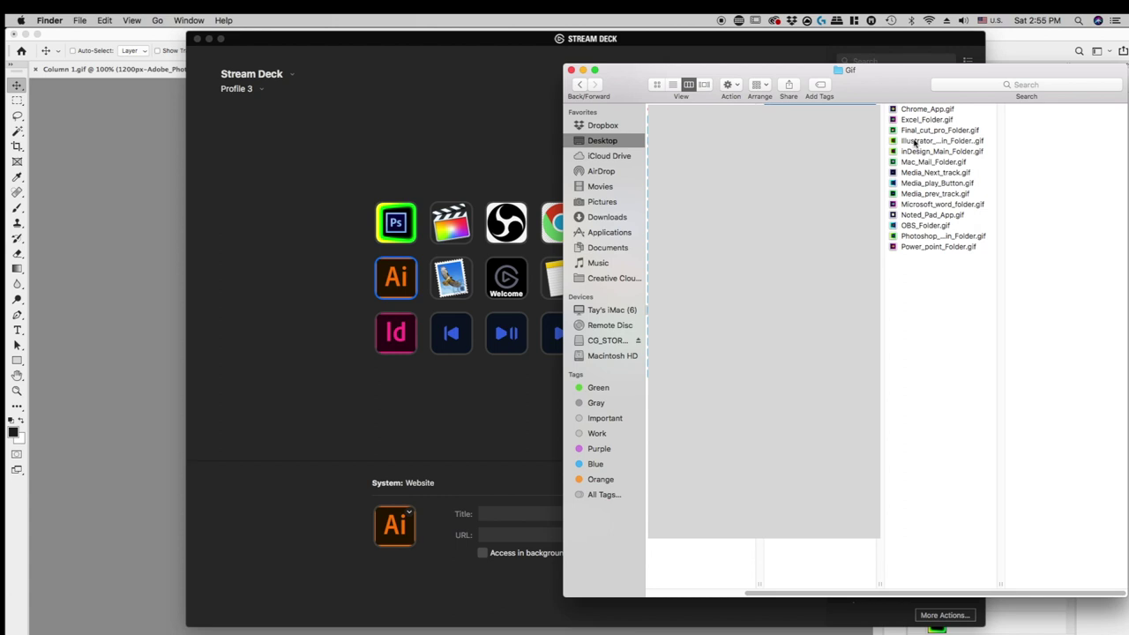
drag(915, 144, 397, 529)
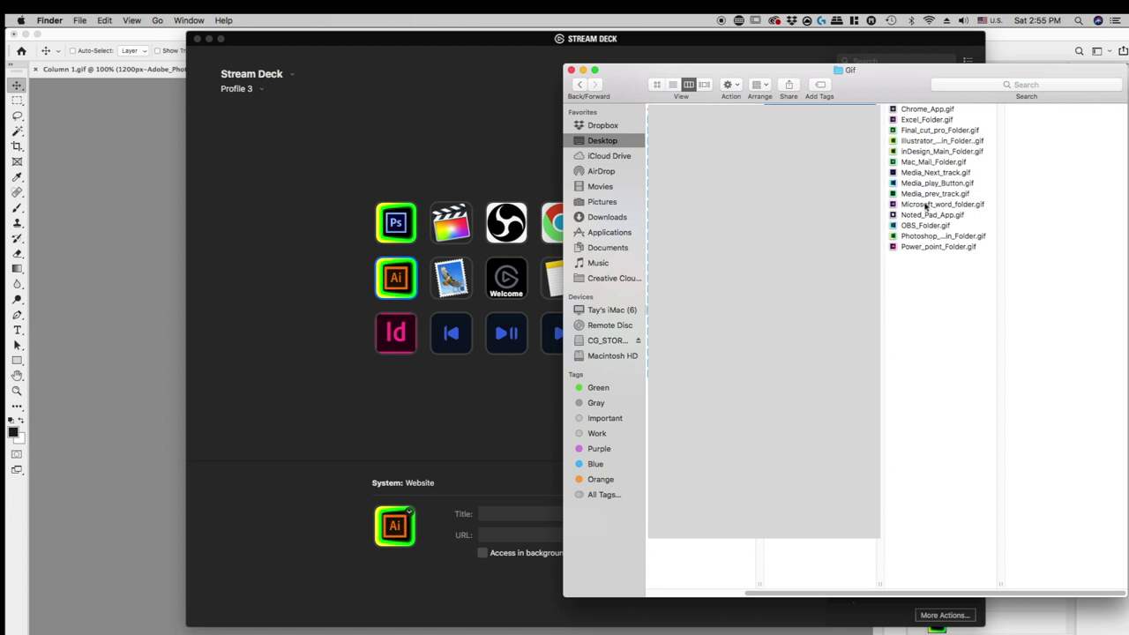
drag(935, 151, 406, 340)
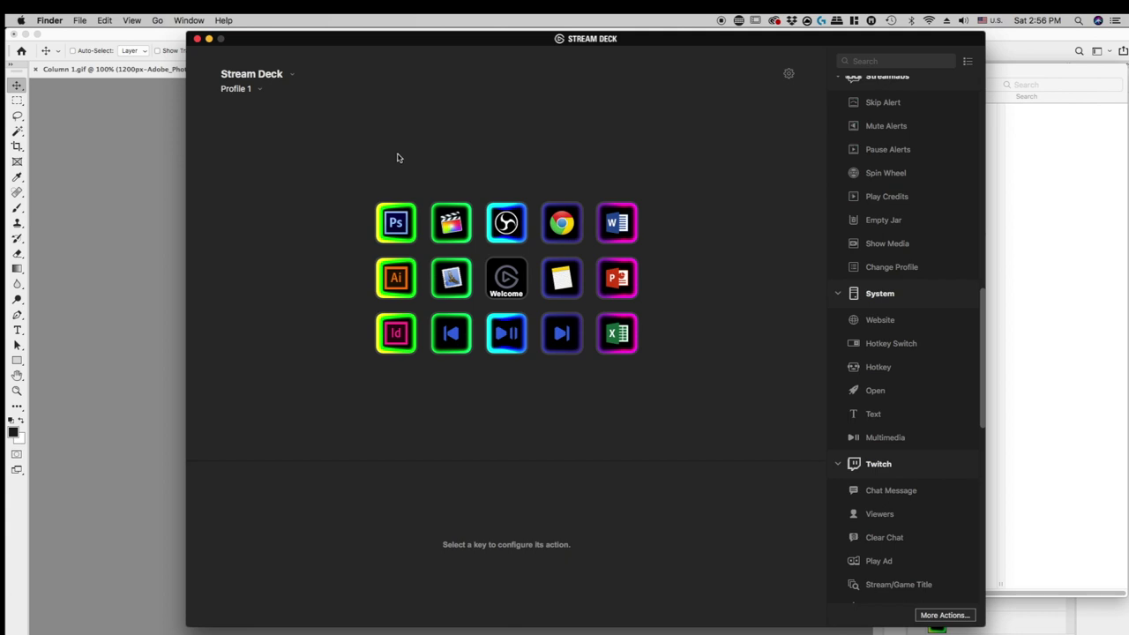
Open the Photoshop folder key to view its Make GIF and Make Jpeg keys
click(403, 231)
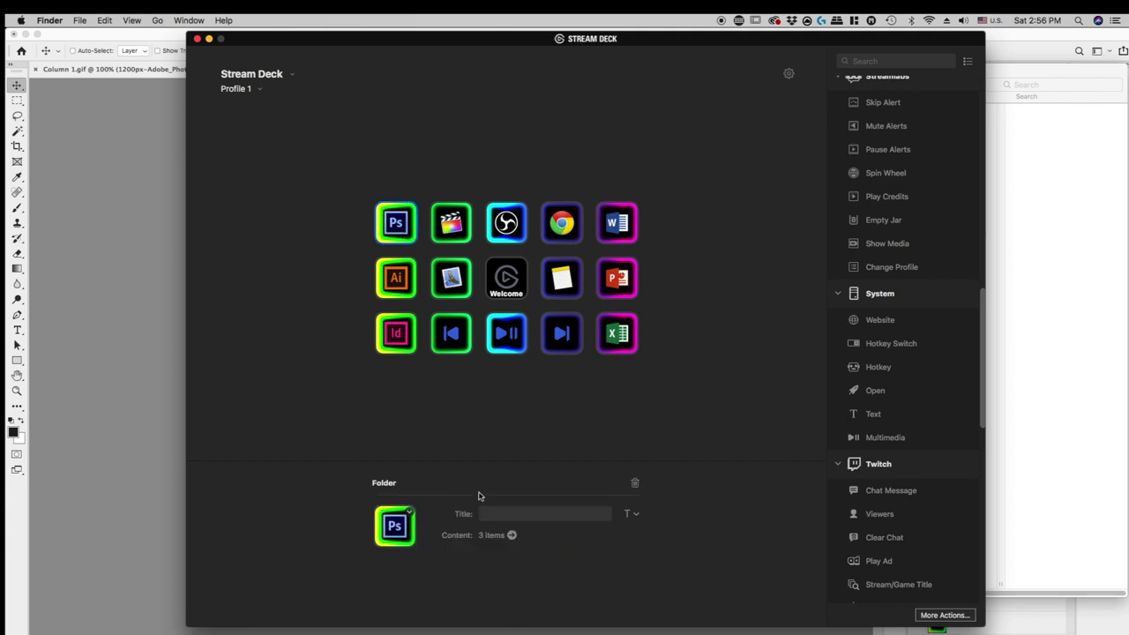
double_click(395, 224)
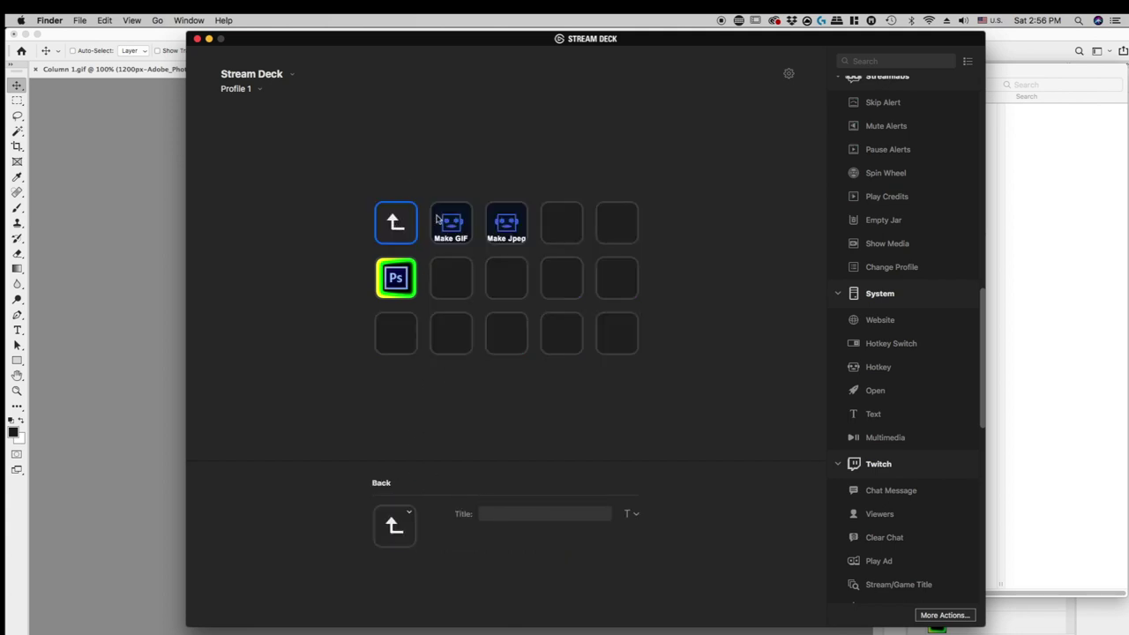
click(396, 332)
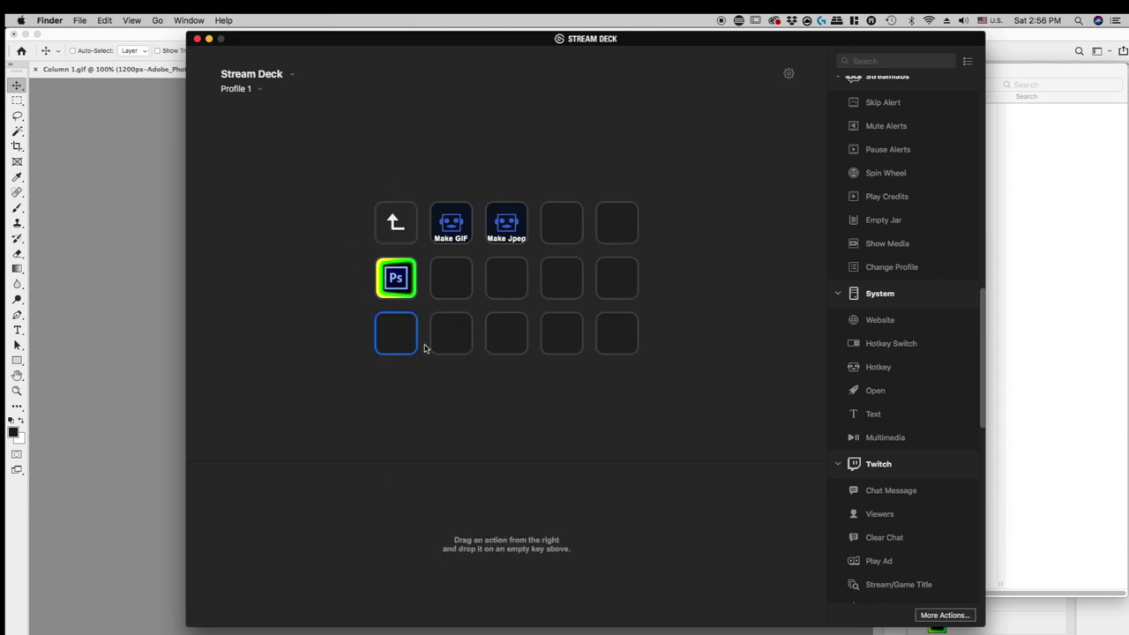
click(399, 381)
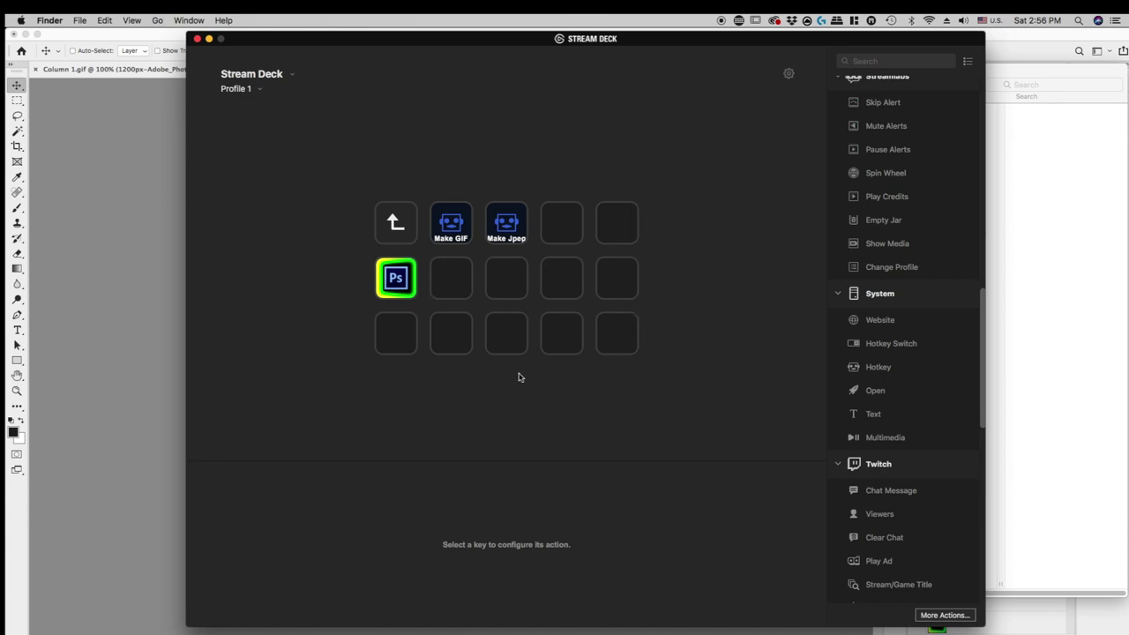
Place the Adobe Illustrator icon image from the Work Icon folder onto the canvas
key(super+w)
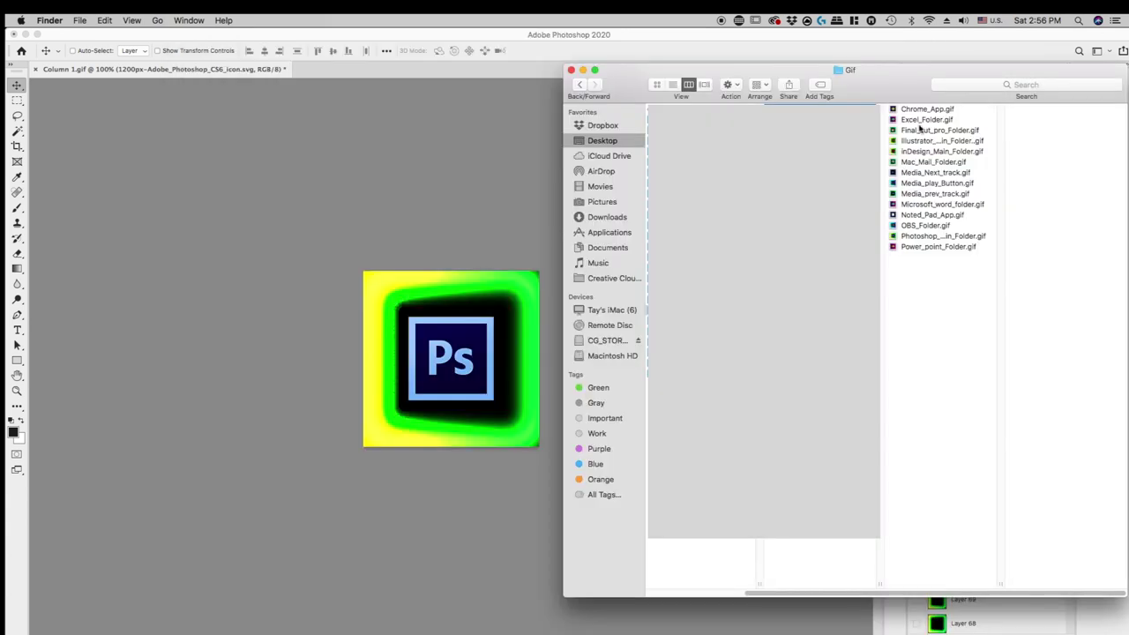
key(super+bracketleft)
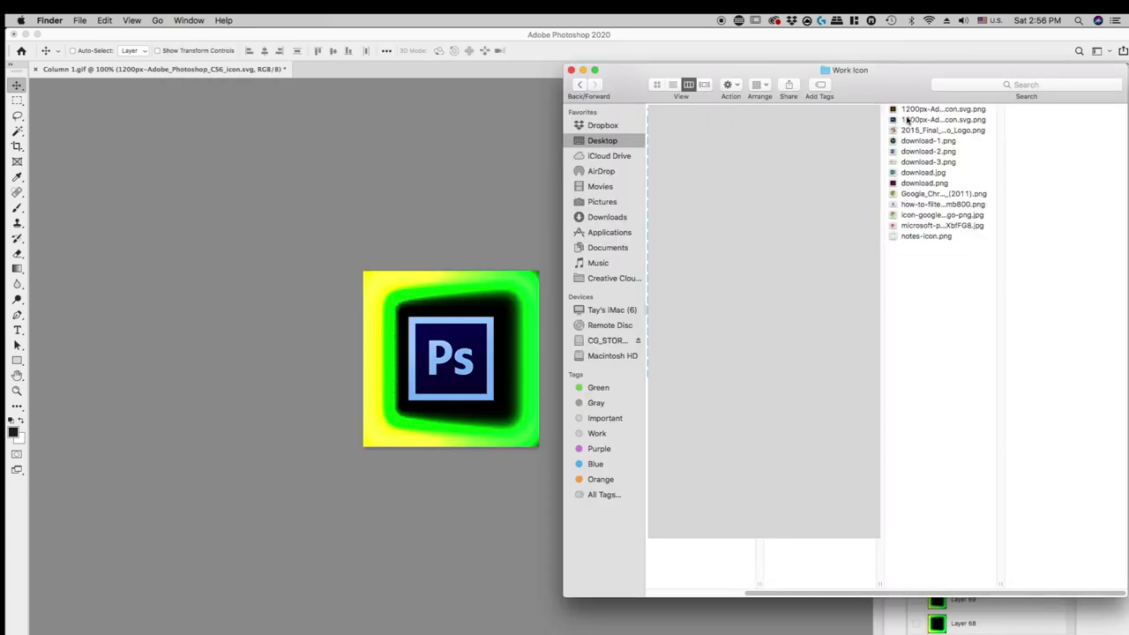
click(942, 110)
drag(942, 109, 451, 353)
Skew the Illustrator logo into the frame, hide the Ps logo layer, and switch to the darker theme
drag(537, 273, 483, 352)
key(Return)
click(917, 551)
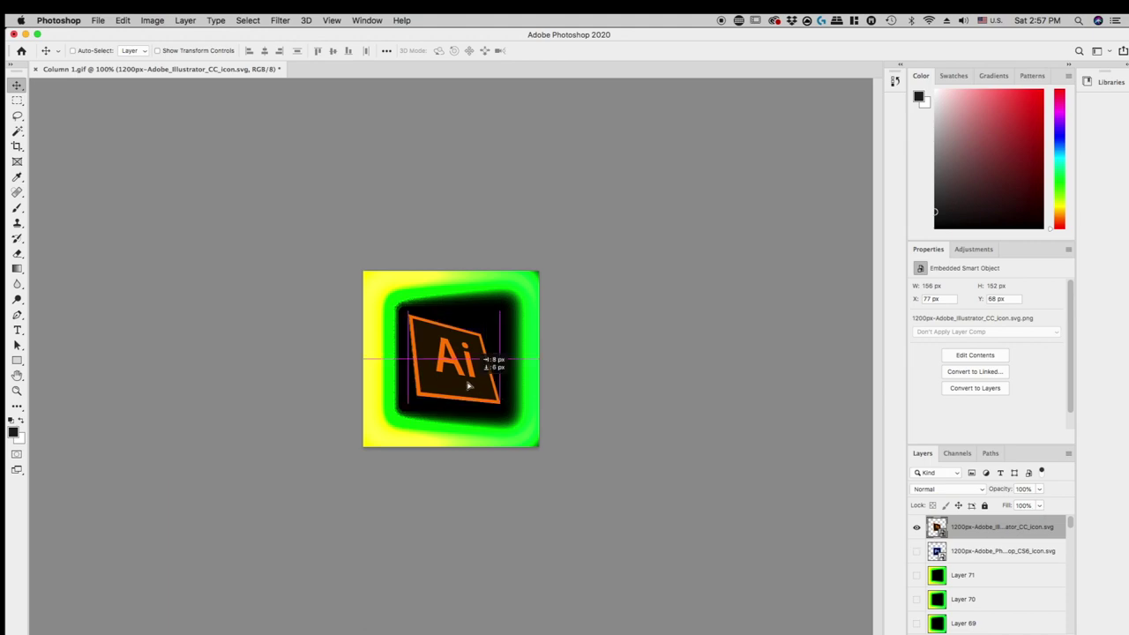
key(shift+F1)
key(shift+F1)
key(shift+F1)
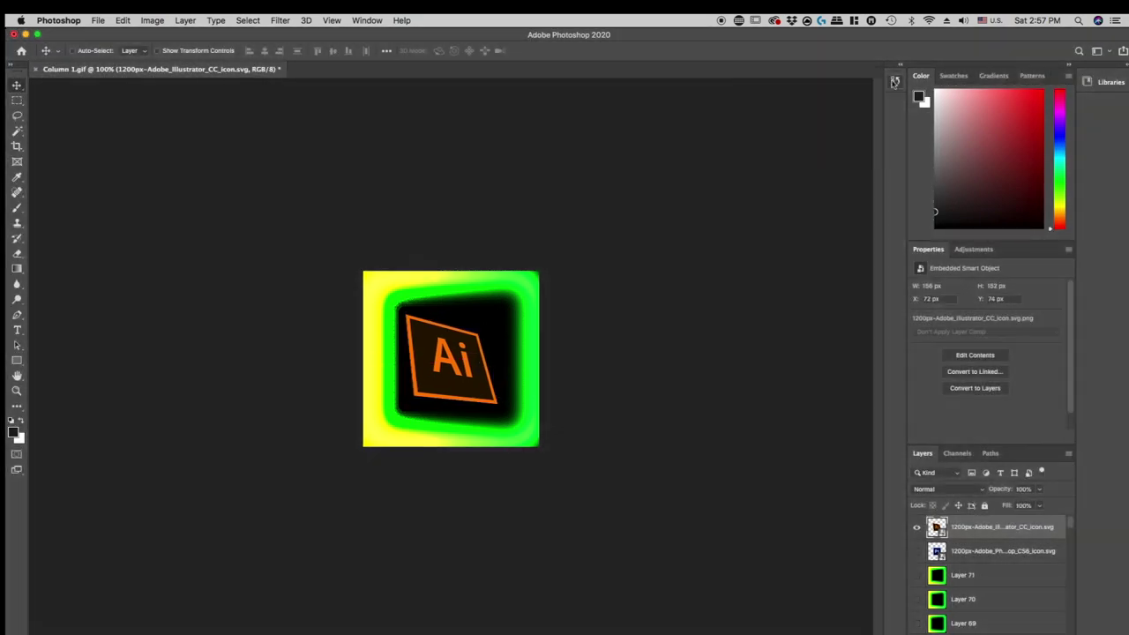
Show the Actions panel and record a new Making GIF action that saves the file
click(374, 22)
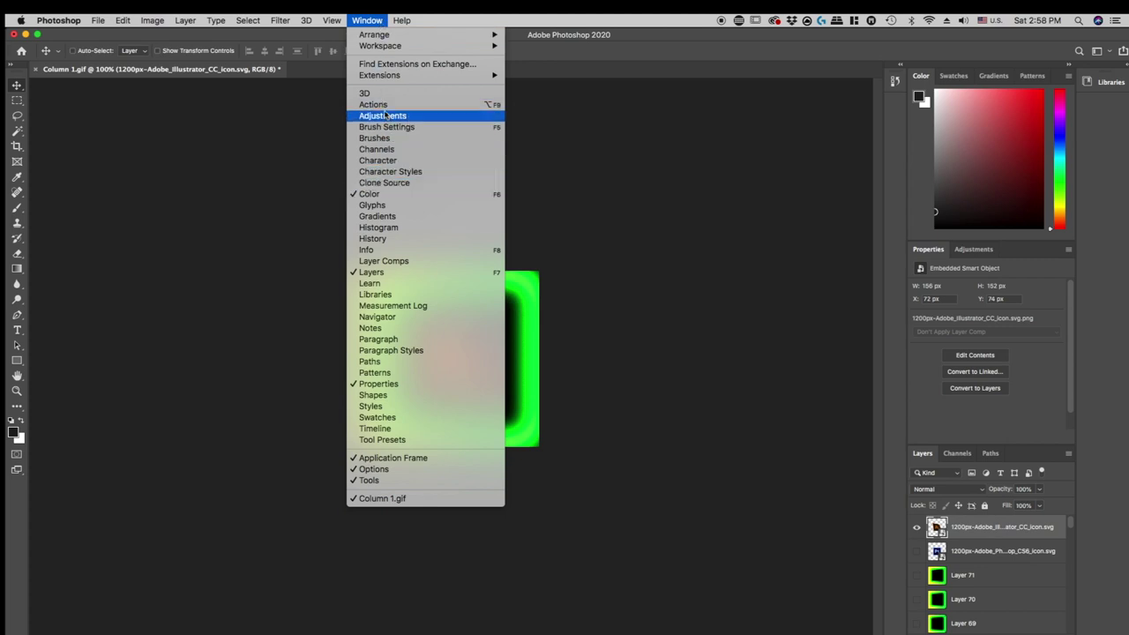
click(392, 104)
drag(874, 148, 840, 302)
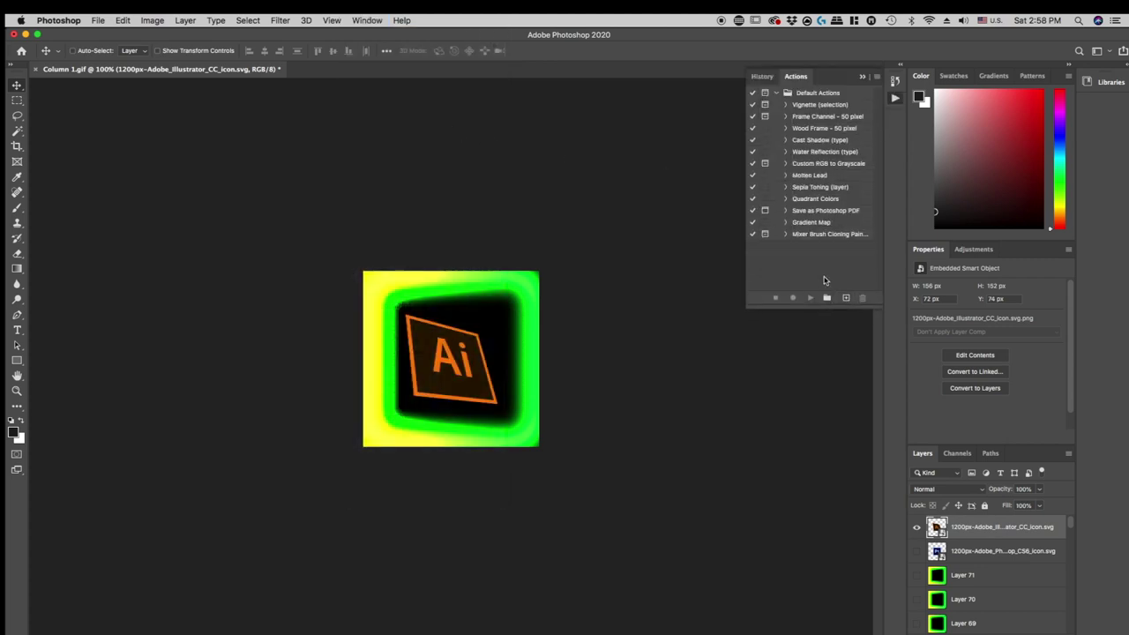
click(846, 298)
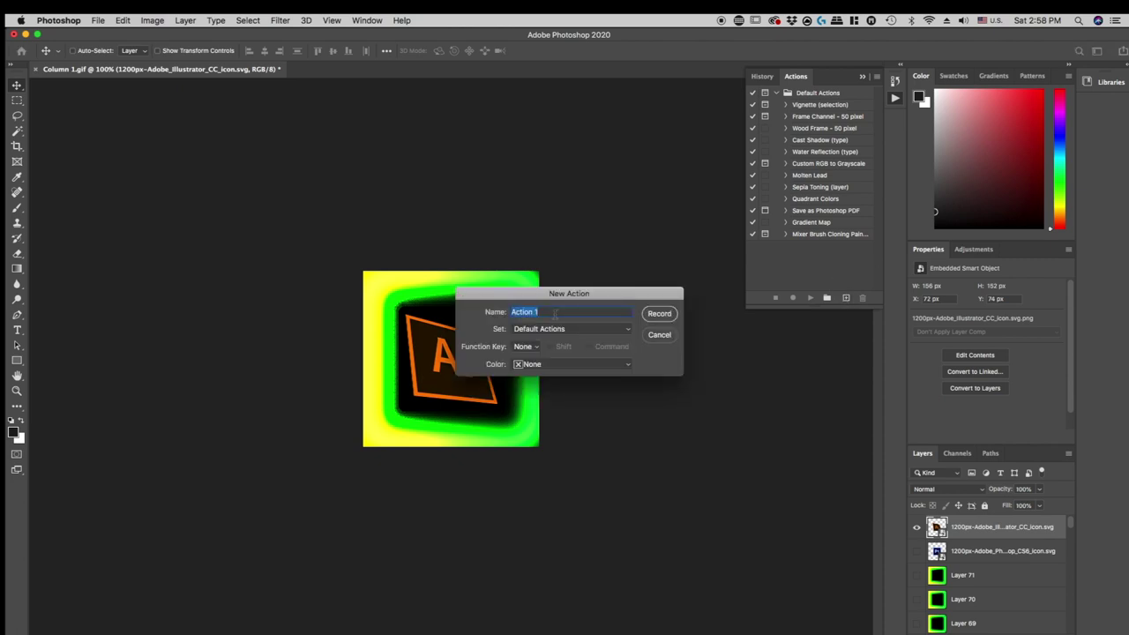
text(Mk)
click(659, 314)
click(98, 20)
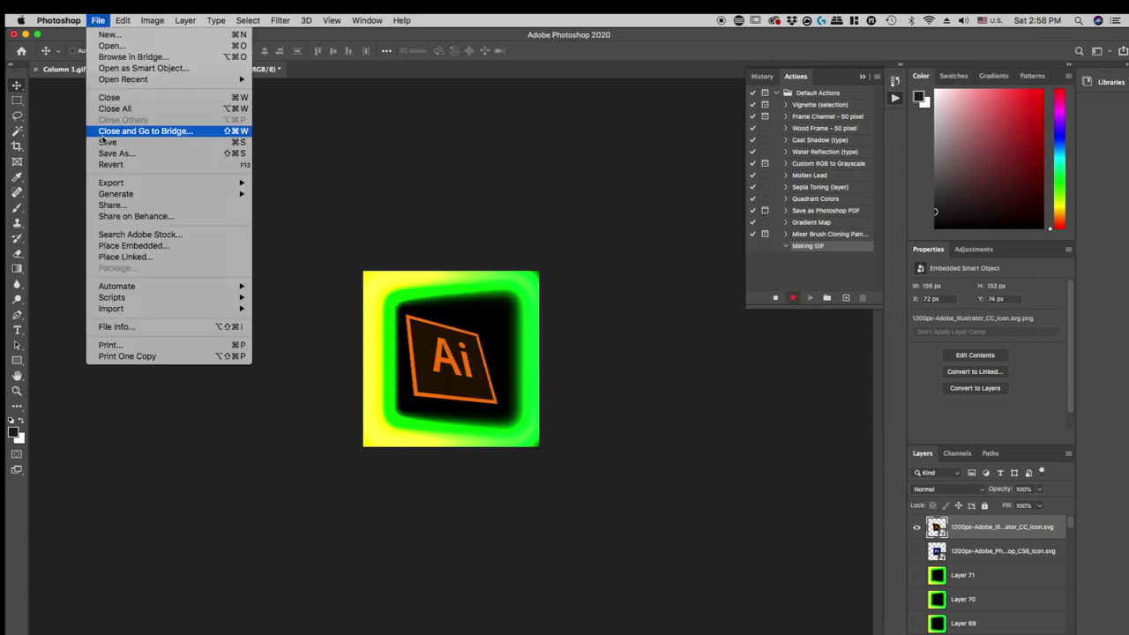
click(176, 144)
click(643, 191)
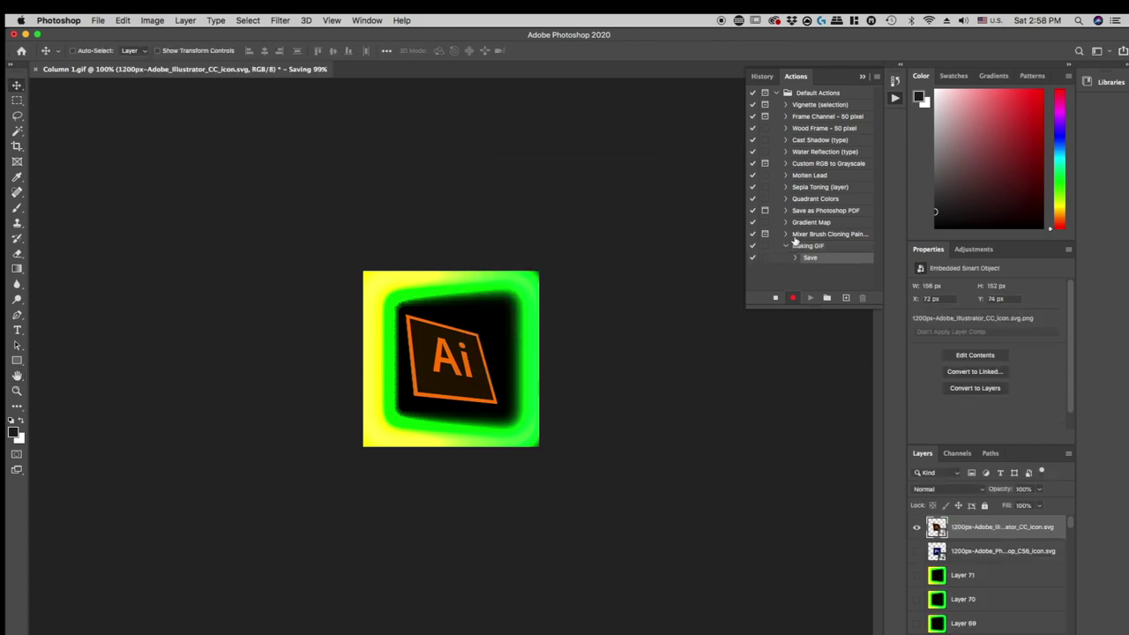
Give the Making GIF action the Shift+Command+F1 keyboard shortcut
click(821, 247)
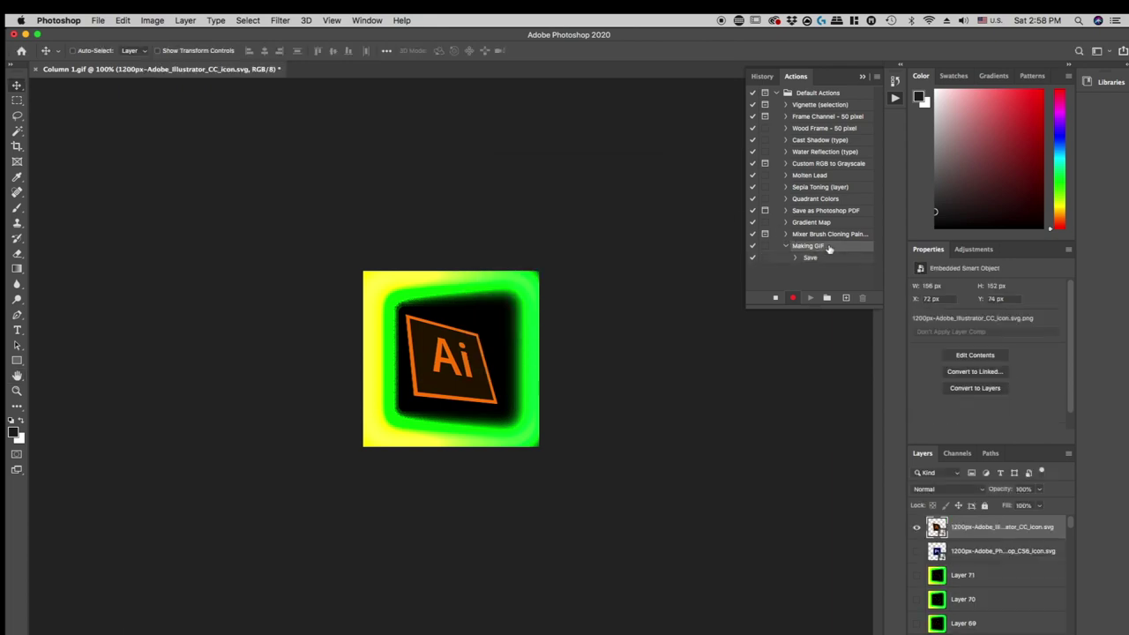
double_click(841, 251)
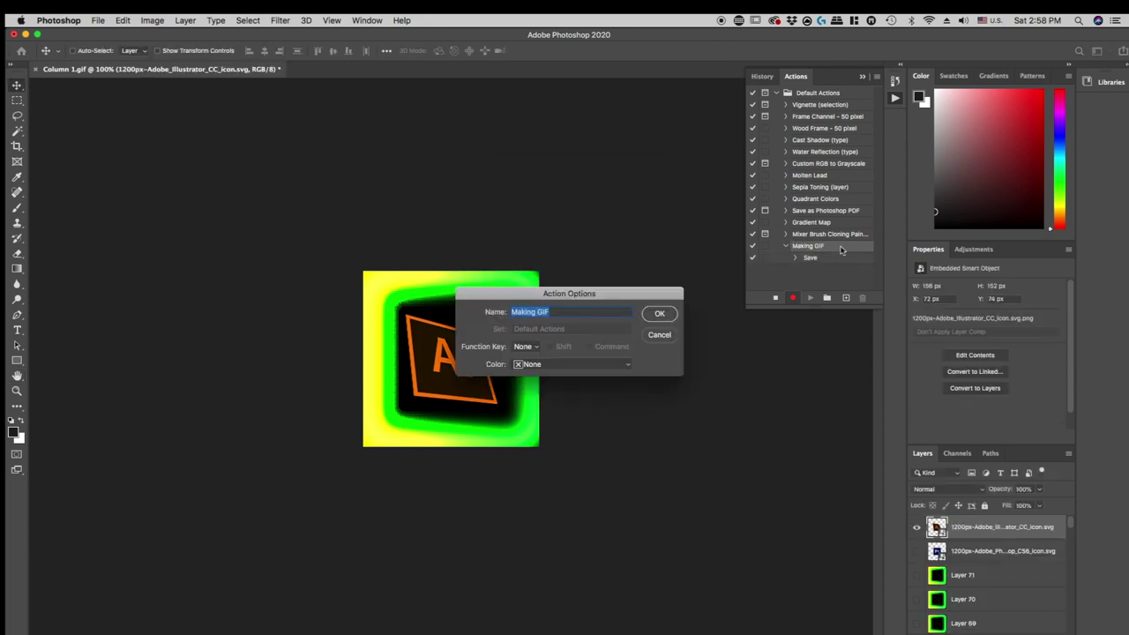
click(527, 346)
click(526, 361)
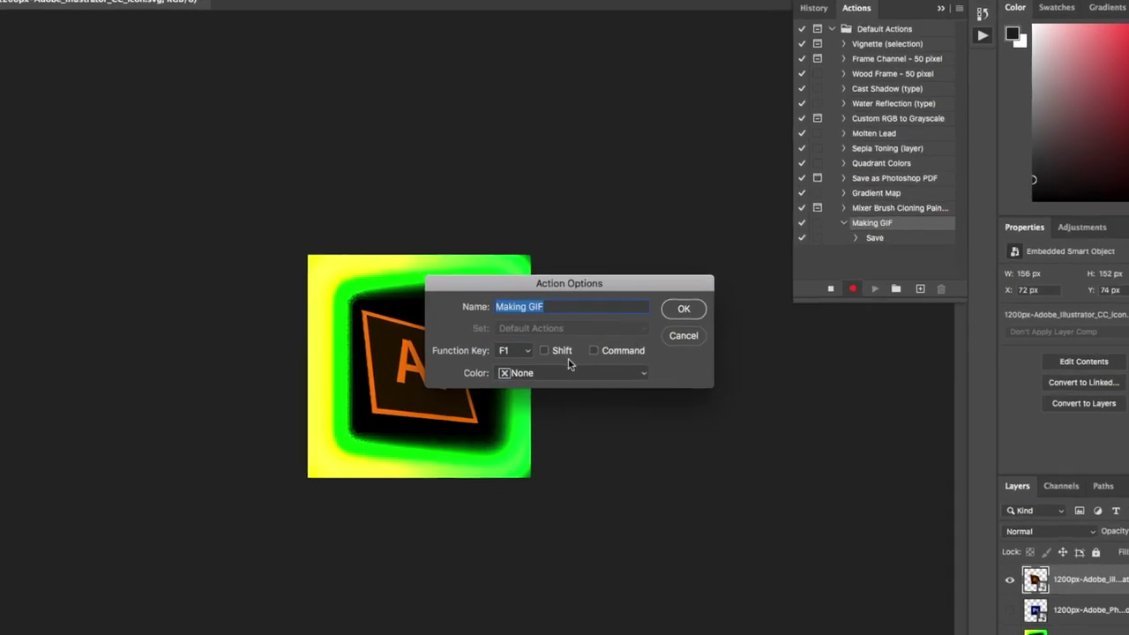
click(594, 351)
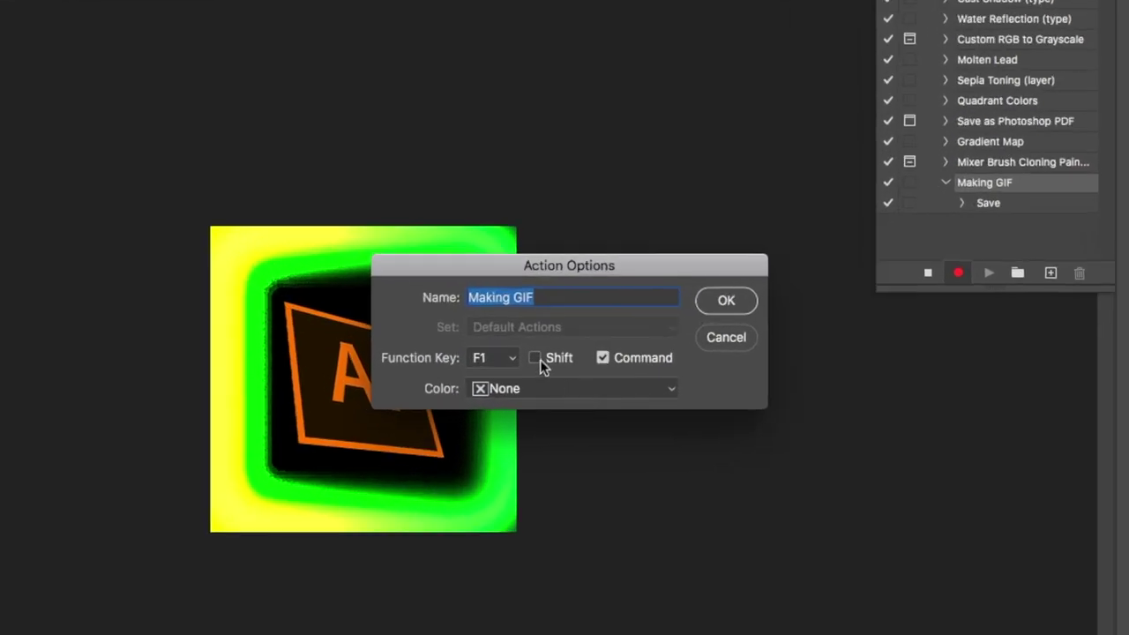
click(535, 357)
click(726, 300)
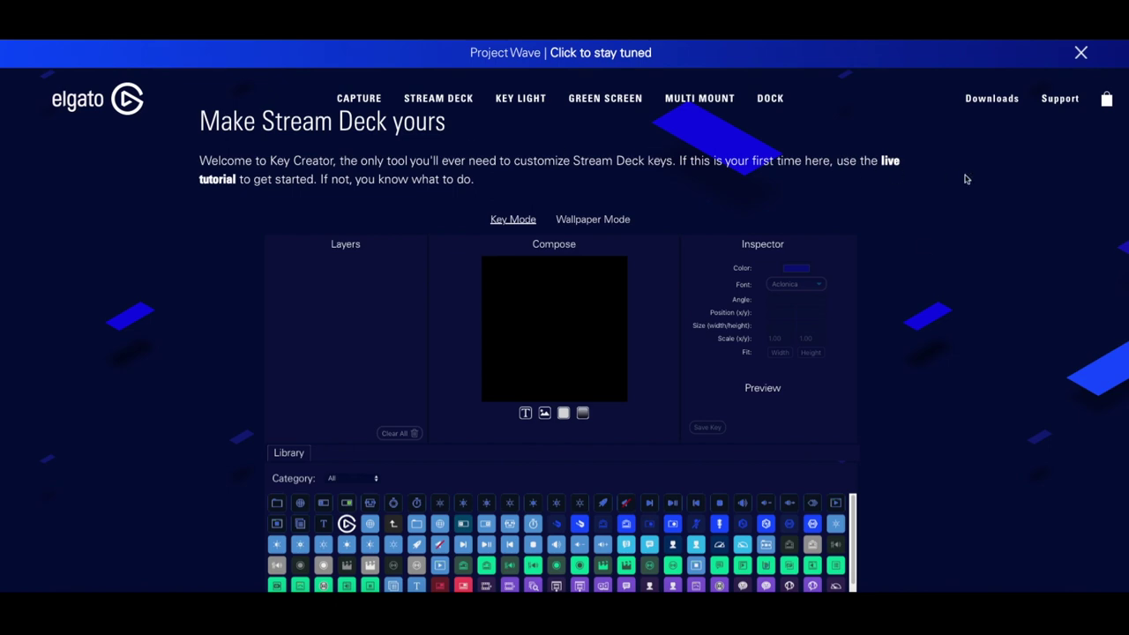
Place the red message icon on the key canvas
scroll(915, 272, down, 5)
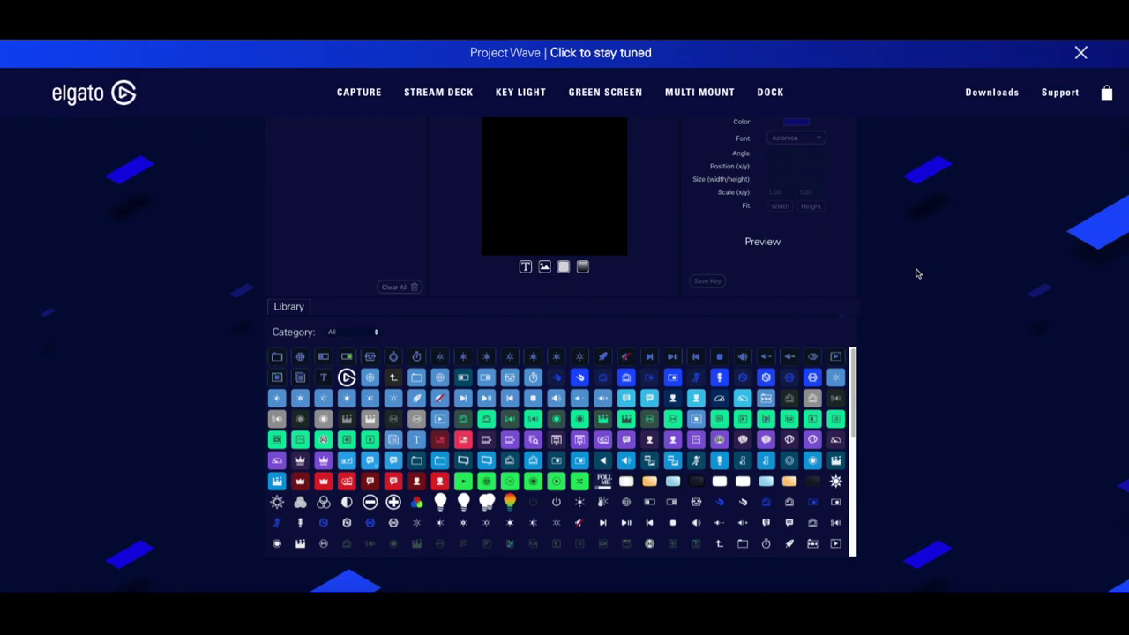
scroll(545, 403, up, 3)
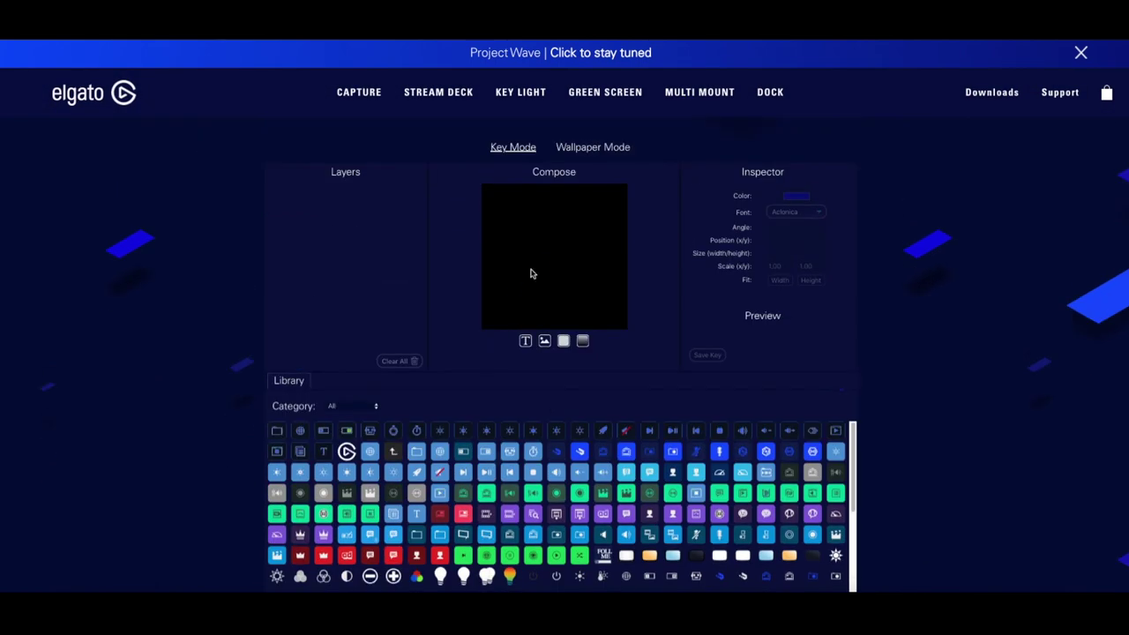
double_click(395, 557)
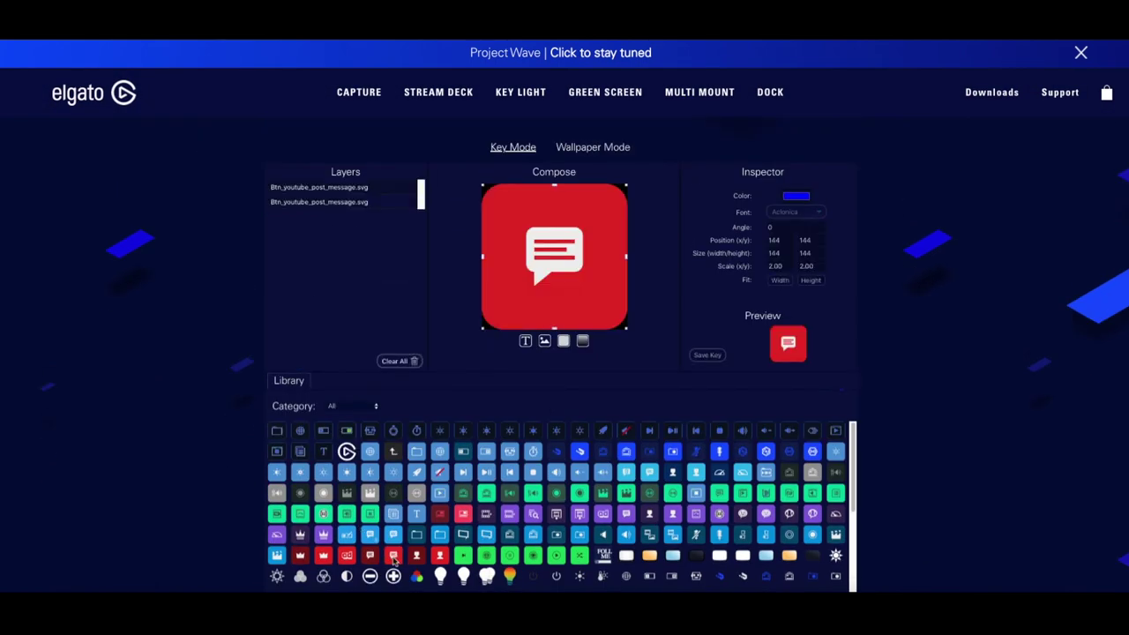
Add the text 'Comment' in Artifika font, centred low on the key
click(525, 340)
scroll(559, 294, down, 2)
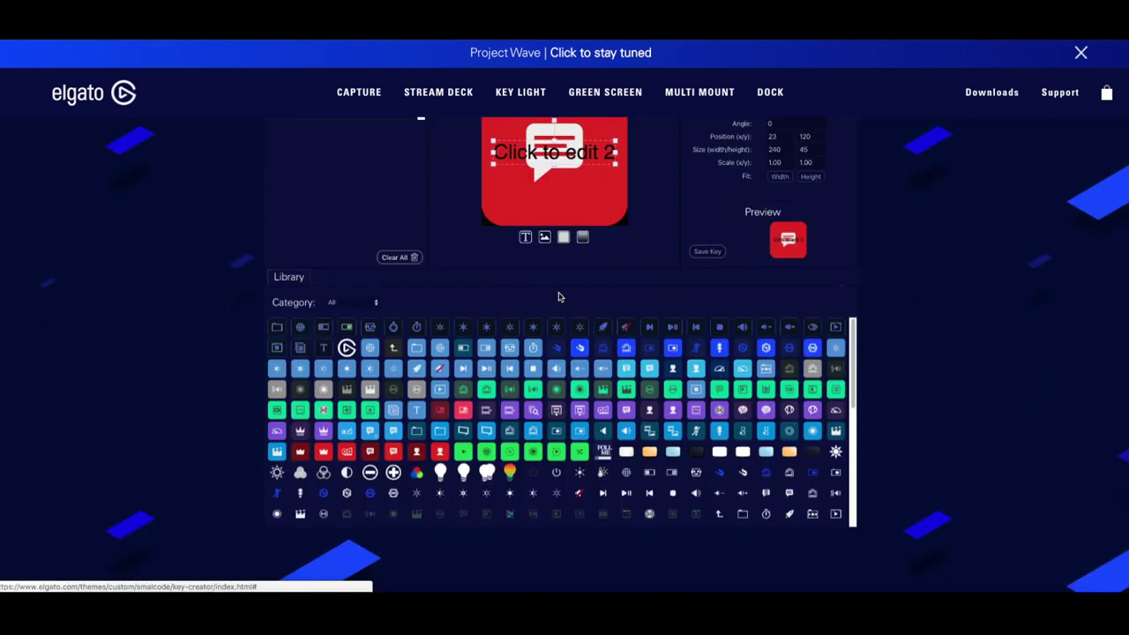
scroll(559, 295, up, 3)
drag(570, 317, 571, 365)
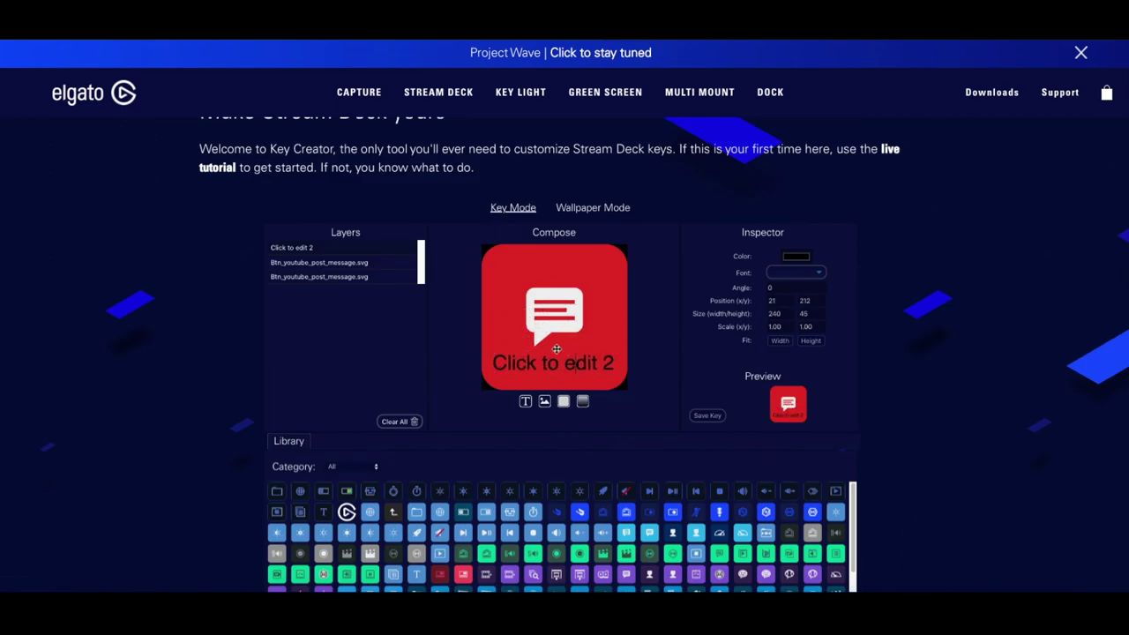
key(ctrl+a)
text(Comment)
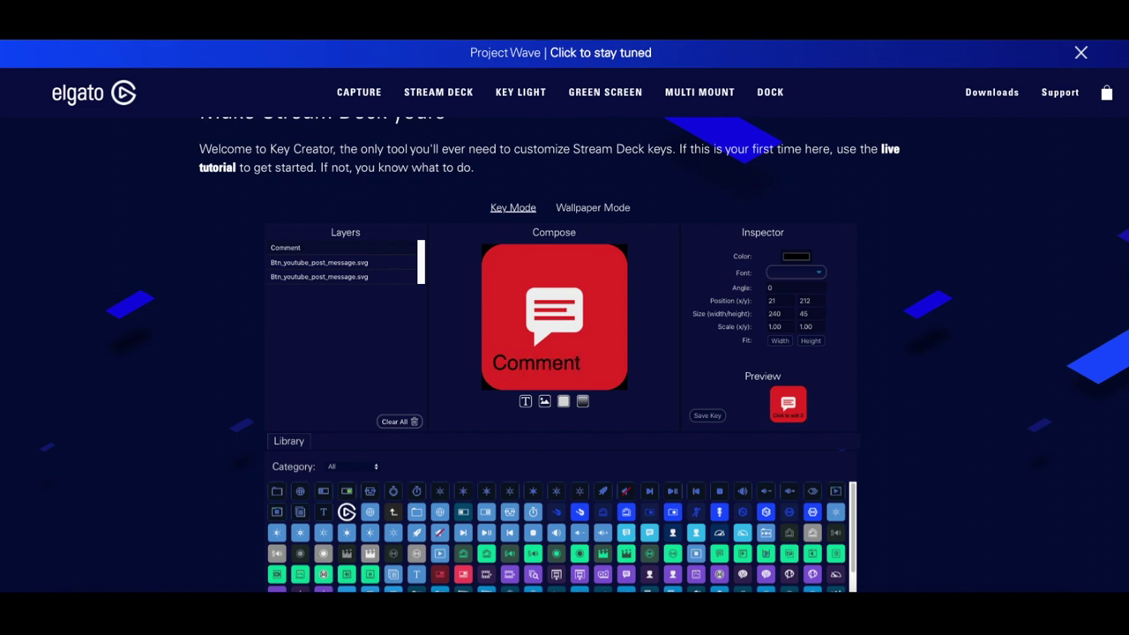
drag(581, 372, 595, 376)
click(817, 274)
click(785, 382)
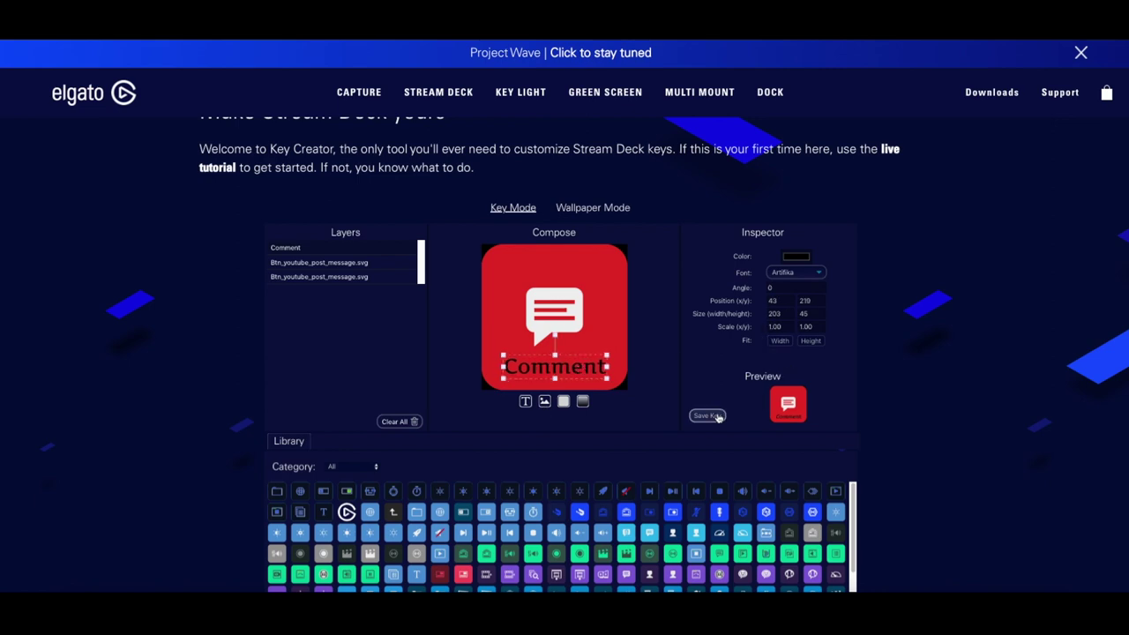
Add a blue square layer scaled to 0.44 in the key's top-right corner
click(563, 401)
scroll(566, 403, down, 2)
scroll(613, 391, up, 2)
click(544, 325)
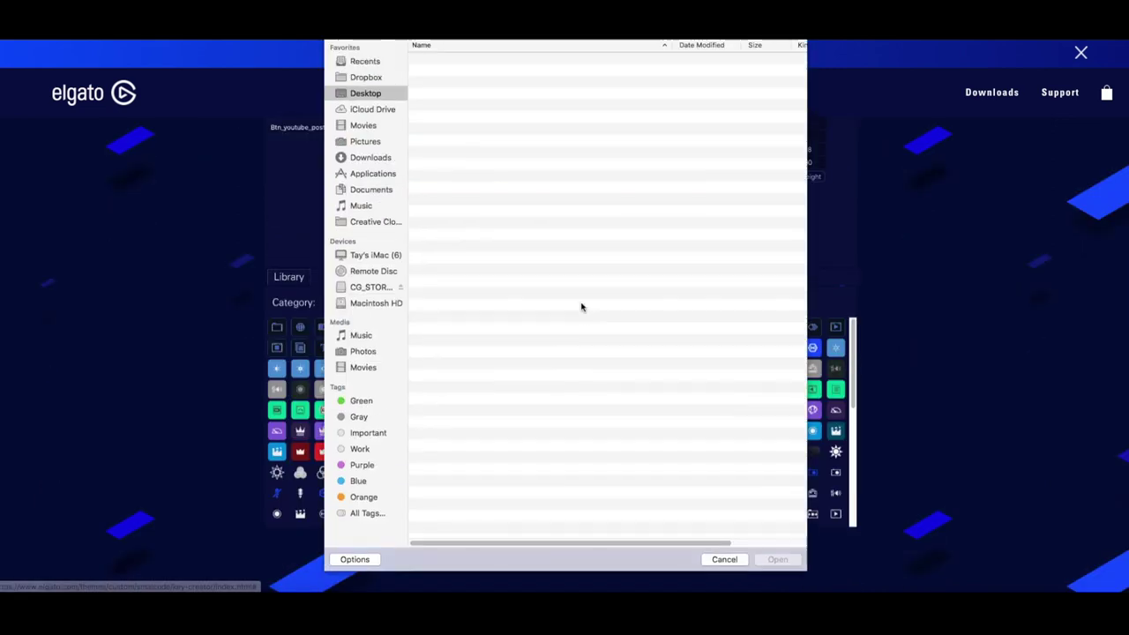
click(724, 559)
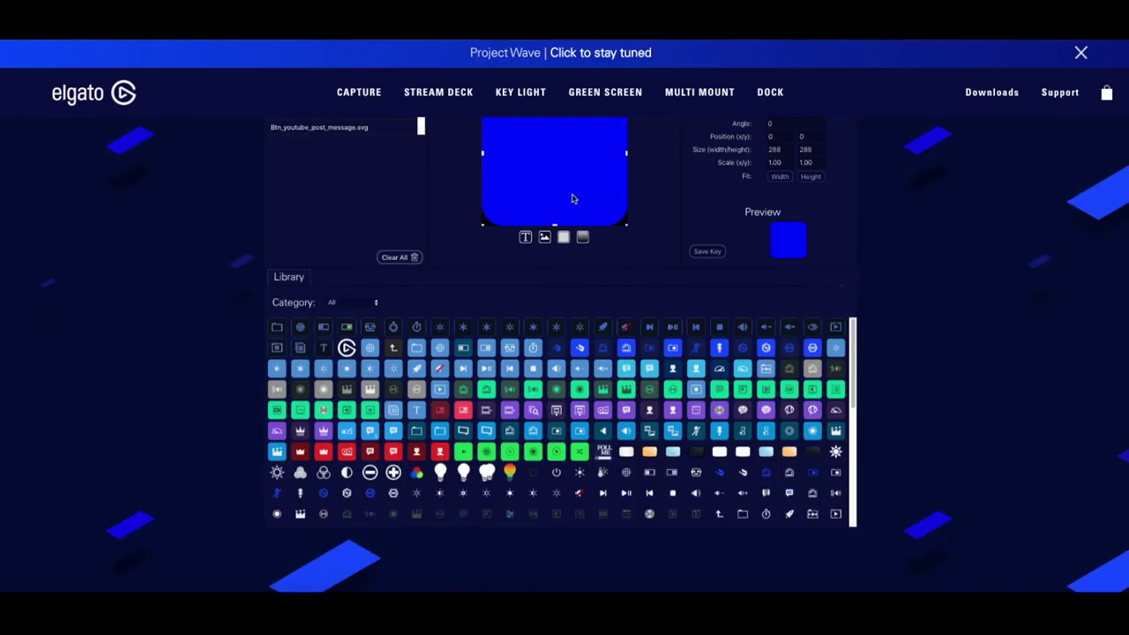
scroll(565, 353, up, 2)
mouse_move(530, 340)
mouse_down()
mouse_move(584, 359)
mouse_move(531, 340)
mouse_up()
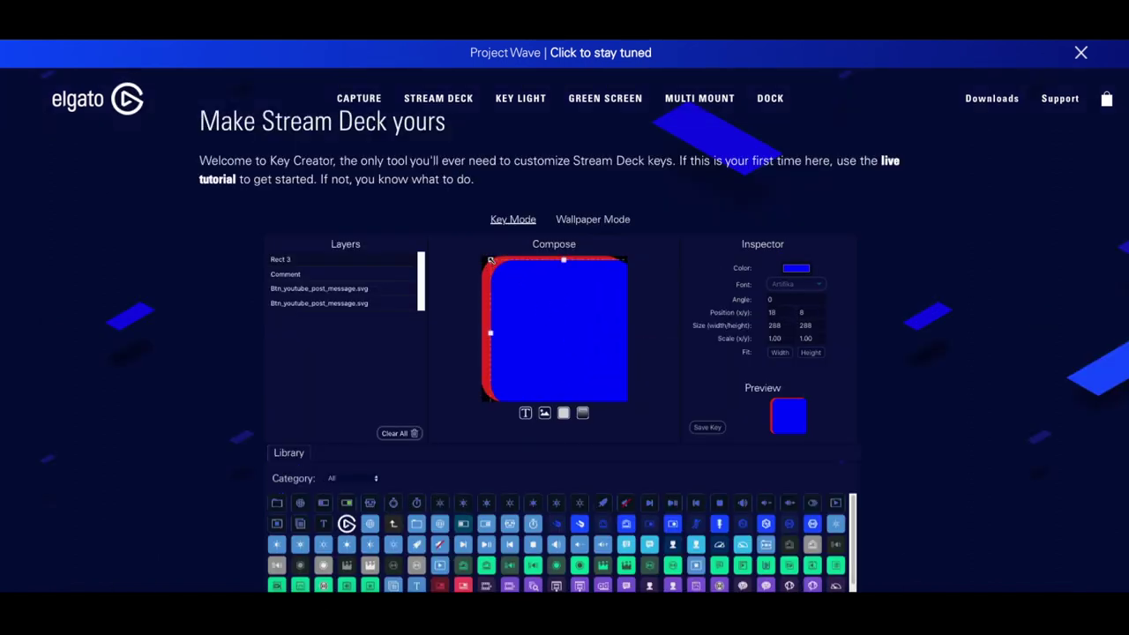
drag(488, 257, 564, 338)
drag(595, 375, 602, 303)
Save the key as streamdeck_key.png and preview the downloaded image
scroll(590, 388, down, 1)
click(707, 426)
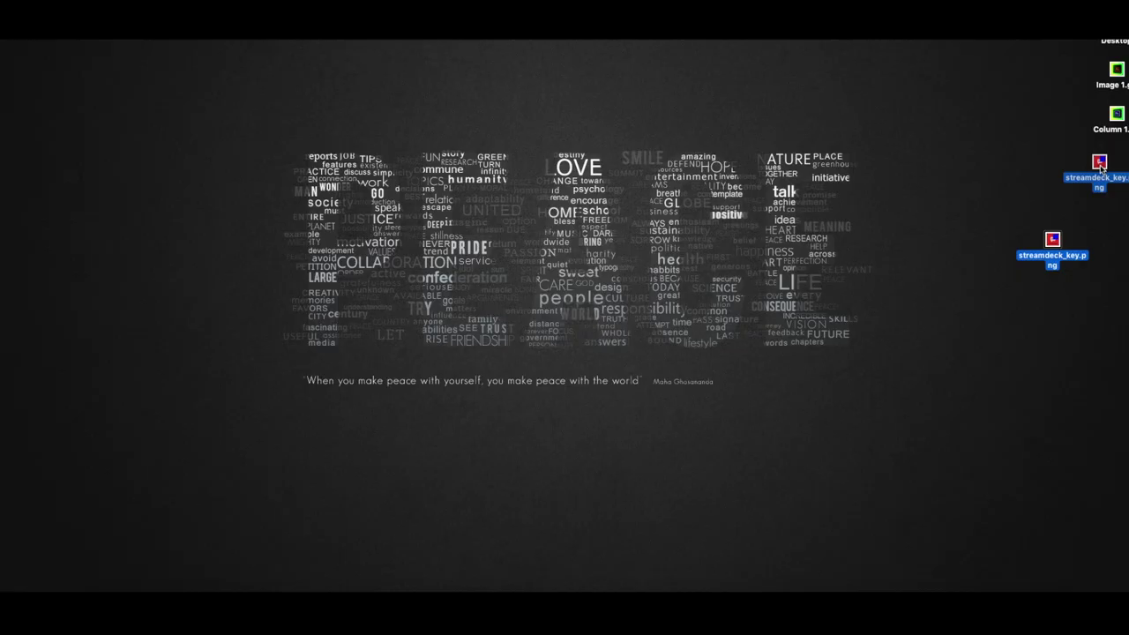
drag(1100, 168, 1101, 170)
key(space)
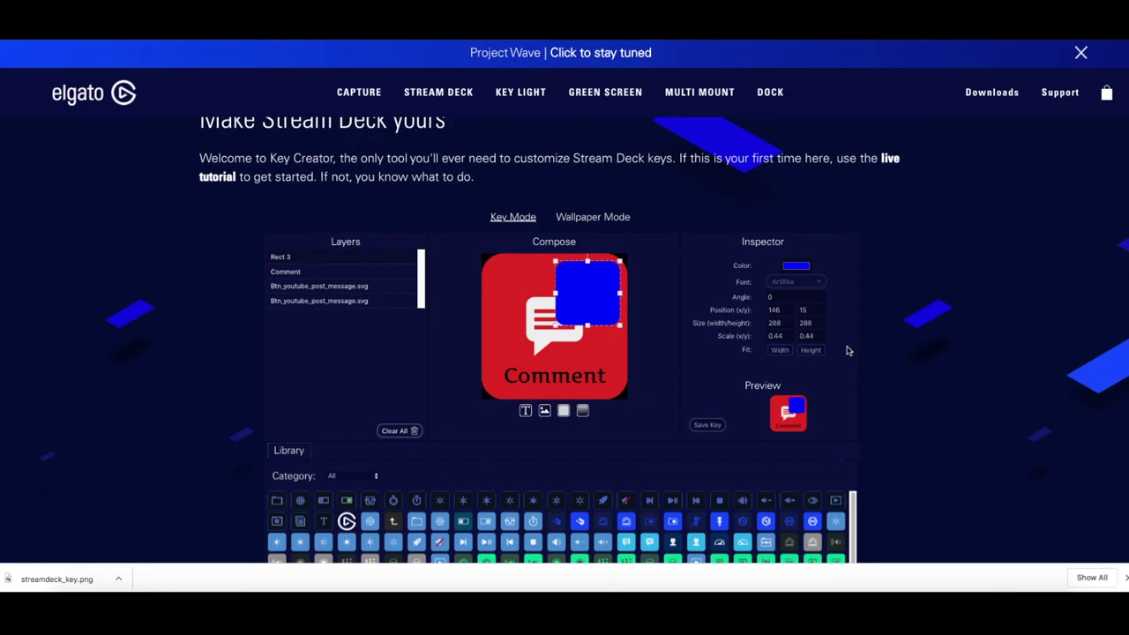
Stack more library icons, including the show viewers person icon, onto the key
scroll(887, 344, down, 5)
scroll(671, 353, up, 2)
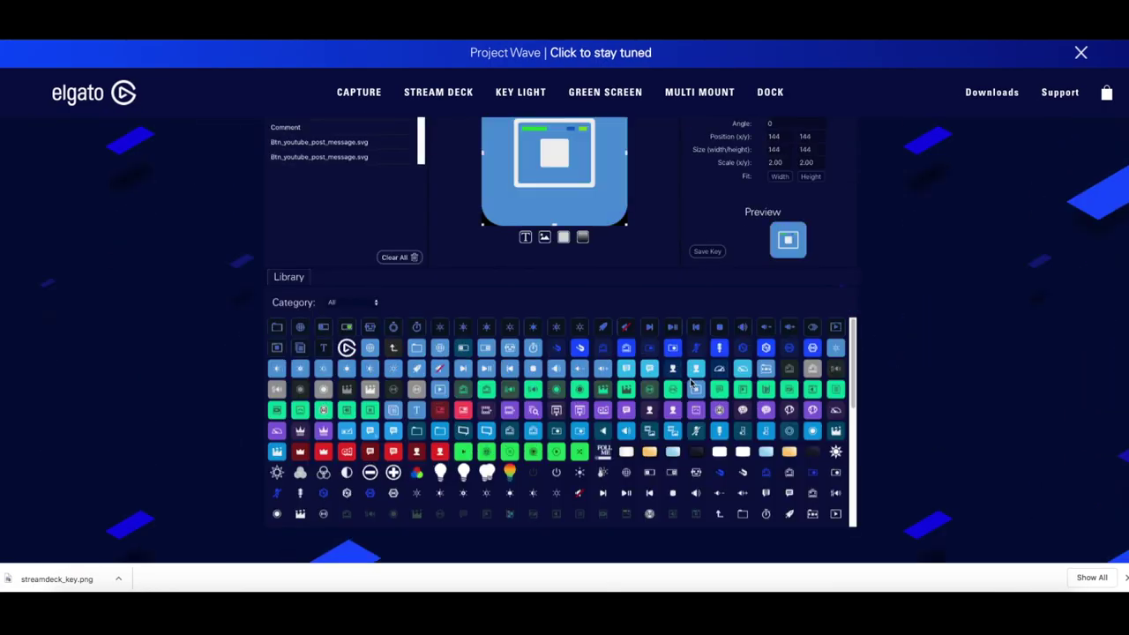
scroll(670, 353, up, 2)
click(656, 501)
click(655, 501)
click(656, 501)
scroll(618, 503, down, 6)
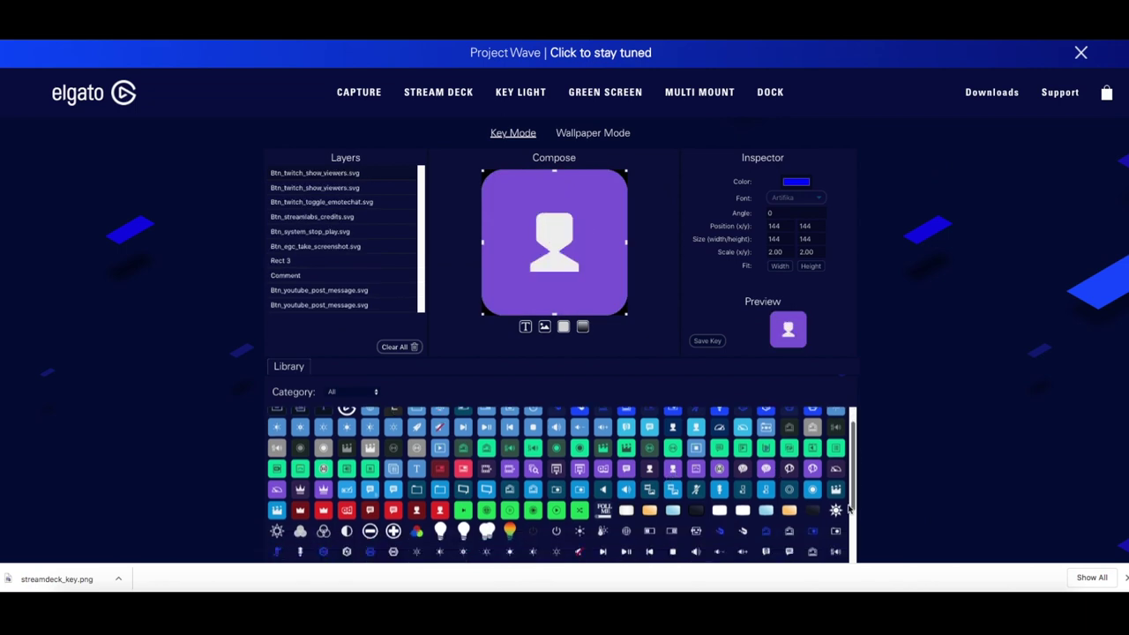